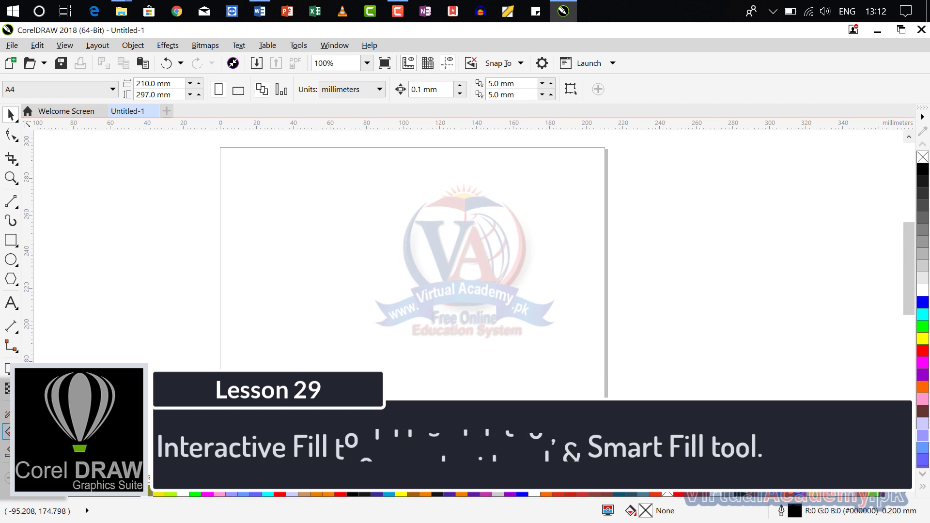
# Step: Draw a rectangle about 108 mm wide and 56 mm high on the page
pyautogui.click(11, 432)
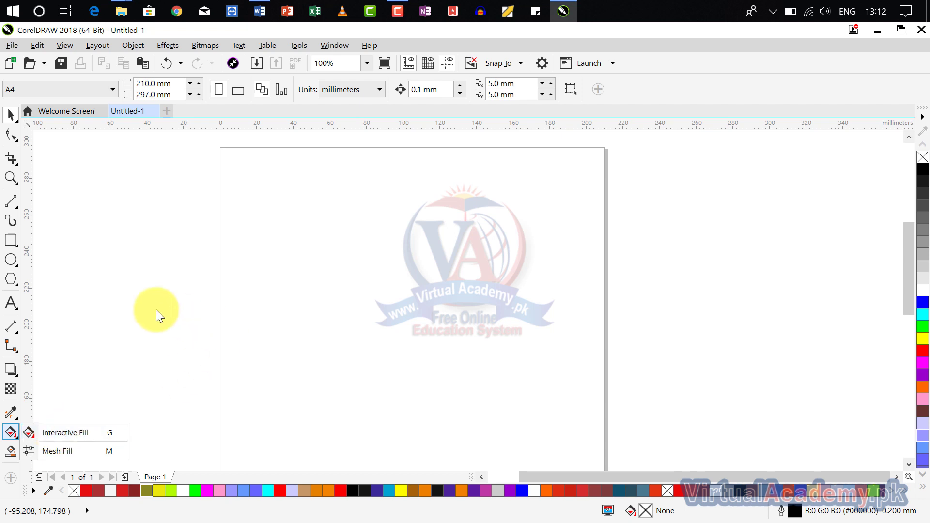
pyautogui.click(11, 244)
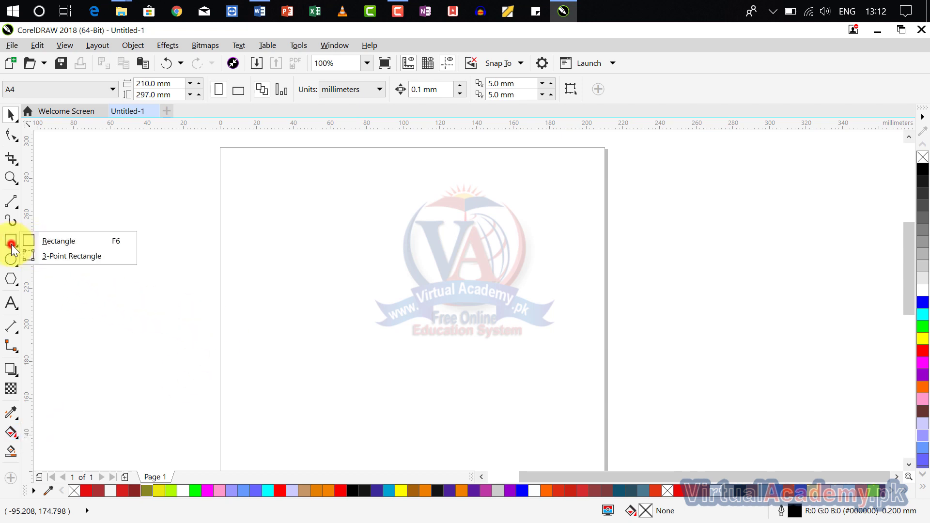
pyautogui.click(36, 243)
pyautogui.moveTo(273, 260); pyautogui.dragTo(470, 361)
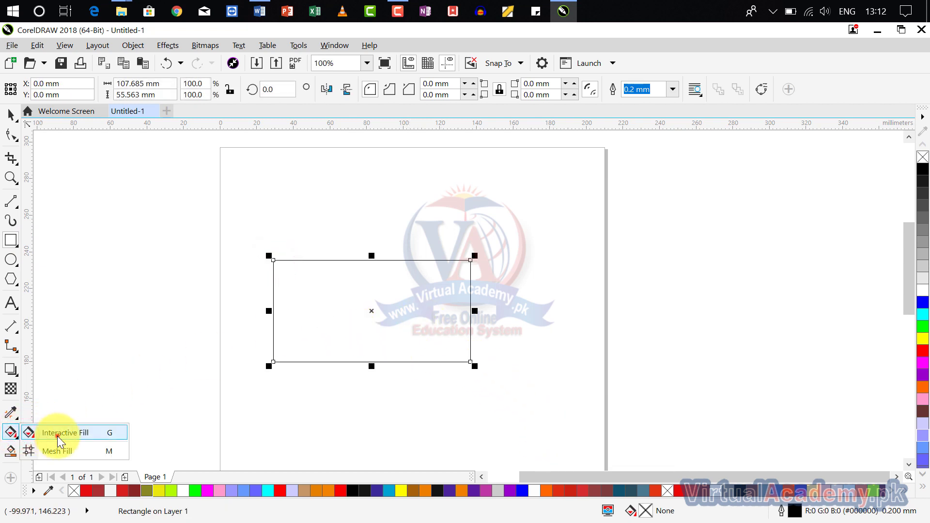
# Step: Apply a uniform fill to the rectangle with the Interactive Fill tool, trying cyan and ending on yellow
pyautogui.click(14, 436)
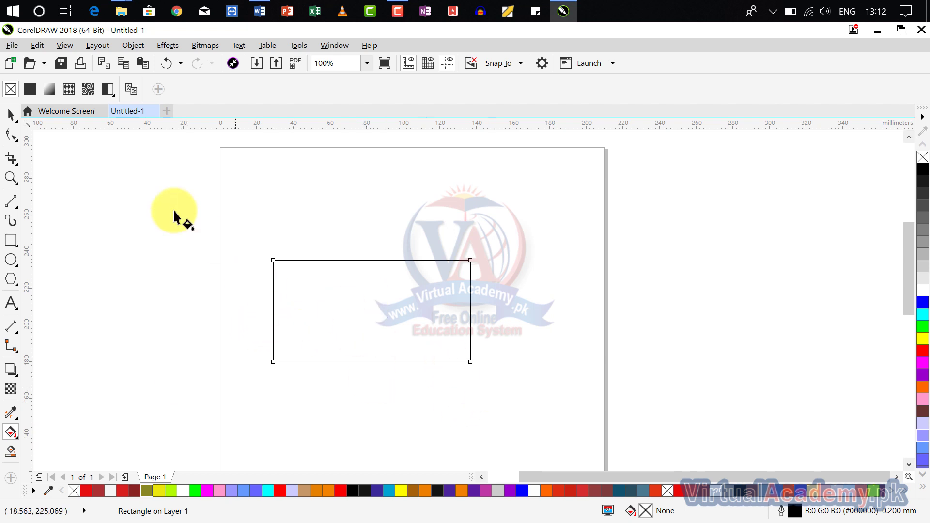
pyautogui.click(31, 88)
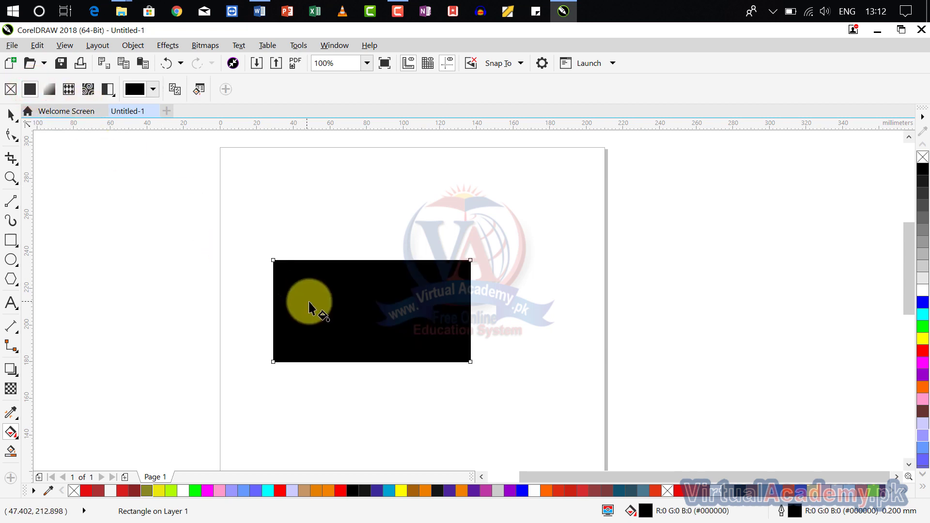
pyautogui.click(923, 317)
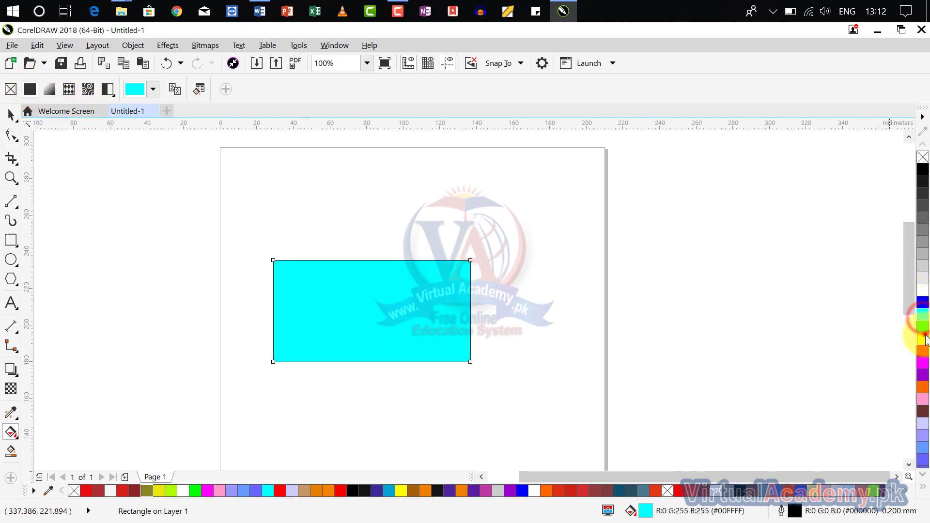
pyautogui.click(923, 337)
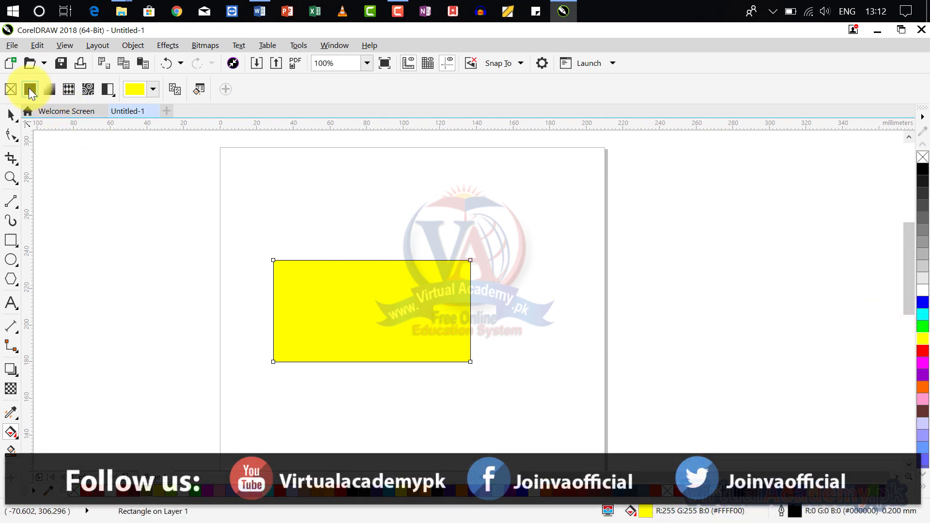
# Step: Change the rectangle's uniform fill colour to red #FF0026
pyautogui.click(156, 88)
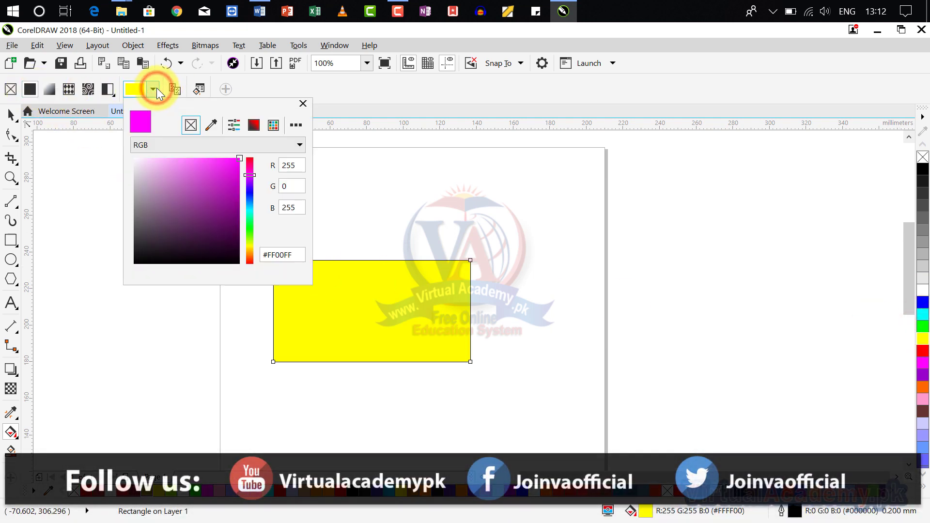
pyautogui.moveTo(247, 176); pyautogui.dragTo(251, 158)
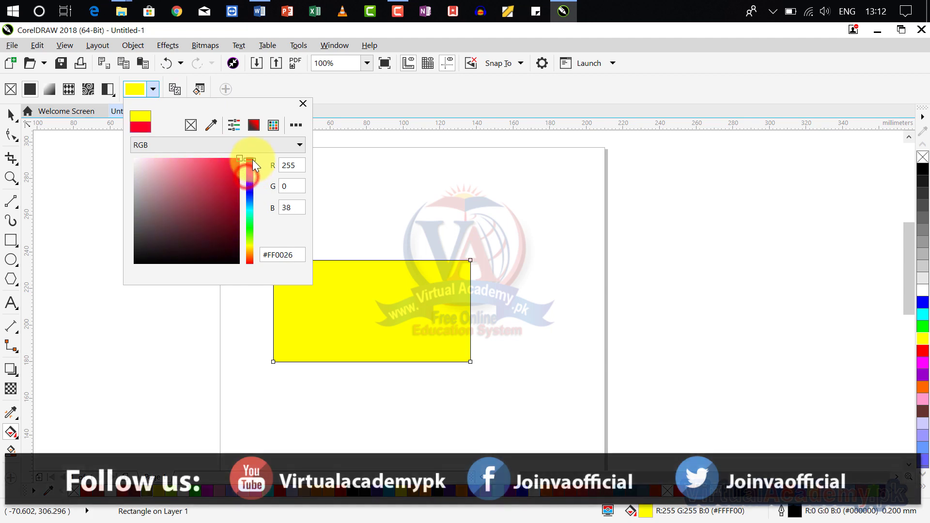
pyautogui.click(303, 104)
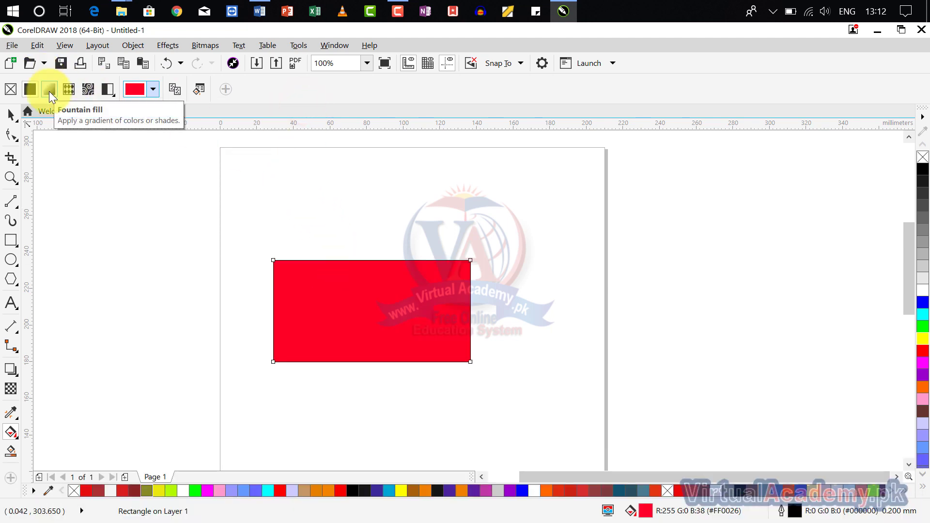
# Step: Apply a linear fountain fill to the rectangle and reposition its start node inside and end node just beyond the right edge
pyautogui.click(48, 89)
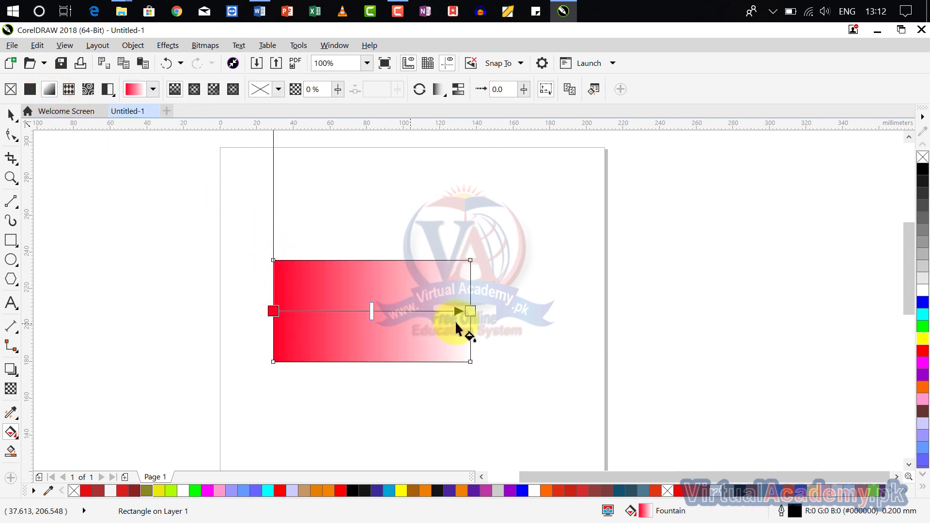
pyautogui.moveTo(469, 313); pyautogui.dragTo(423, 309)
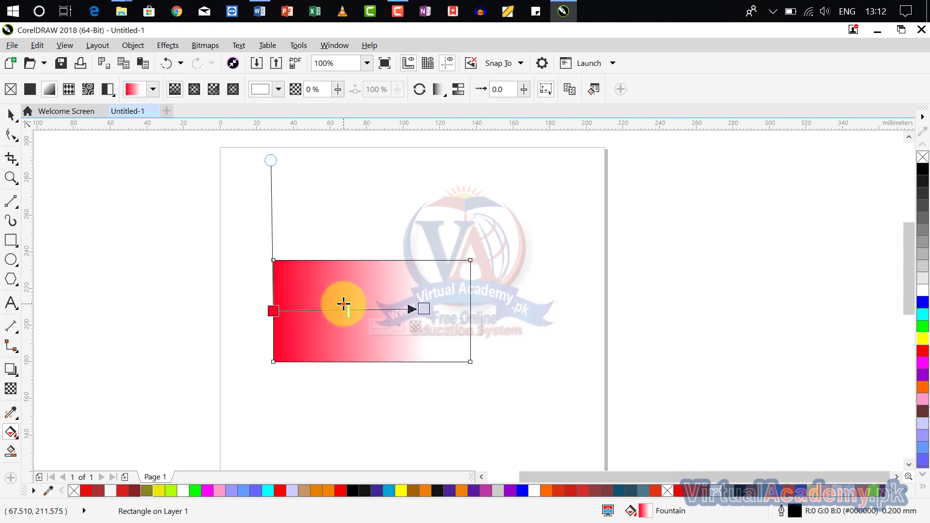
pyautogui.moveTo(343, 304); pyautogui.dragTo(423, 310)
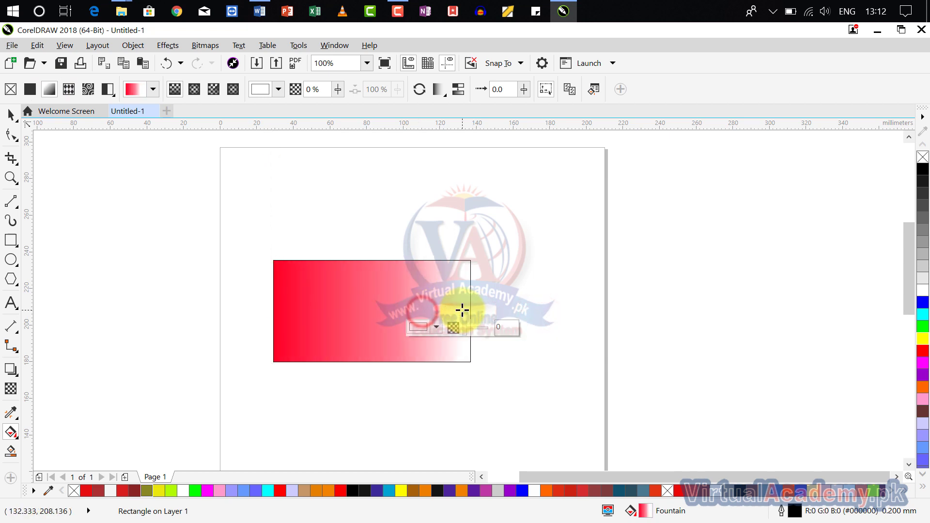
pyautogui.click(462, 310)
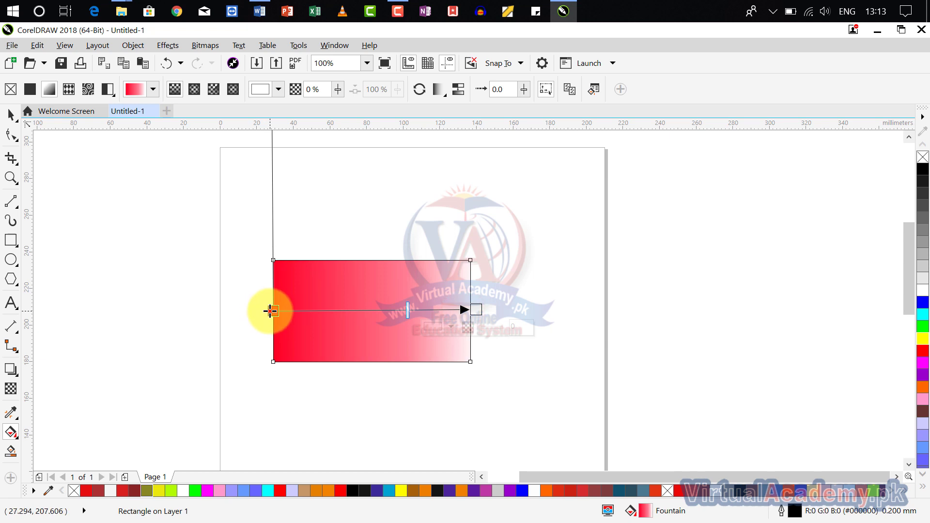
pyautogui.moveTo(270, 311); pyautogui.dragTo(481, 318)
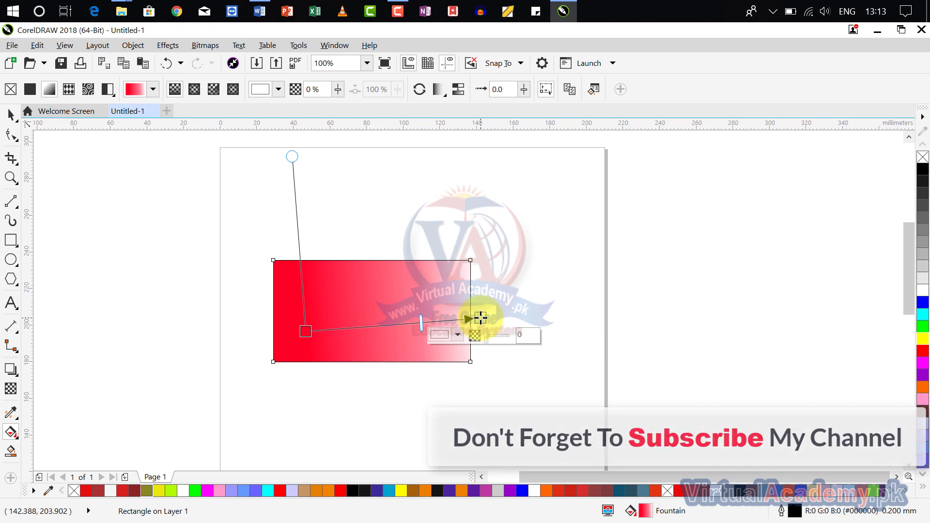
# Step: Set the gradient's end colour to blue #0F51C2 and move its end node farther outside the rectangle
pyautogui.click(279, 90)
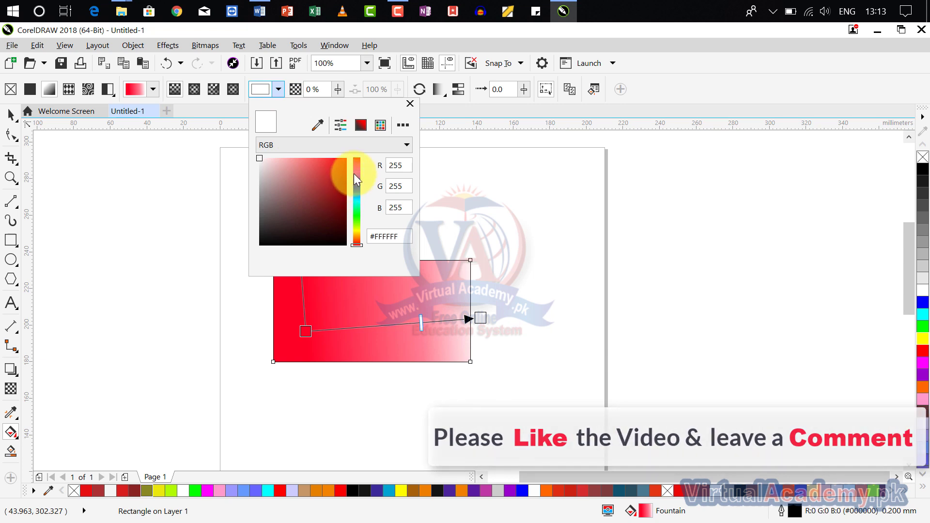
pyautogui.moveTo(357, 178); pyautogui.dragTo(357, 192)
pyautogui.click(339, 179)
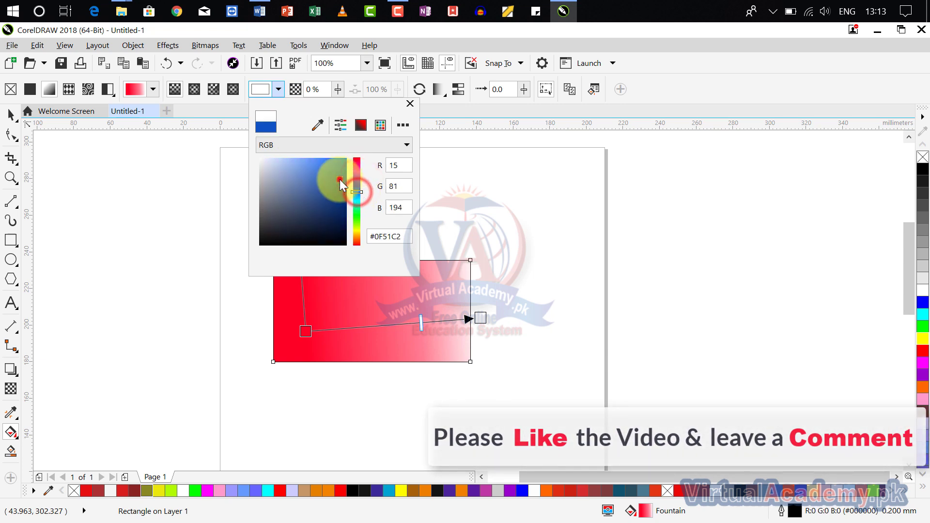
pyautogui.click(463, 179)
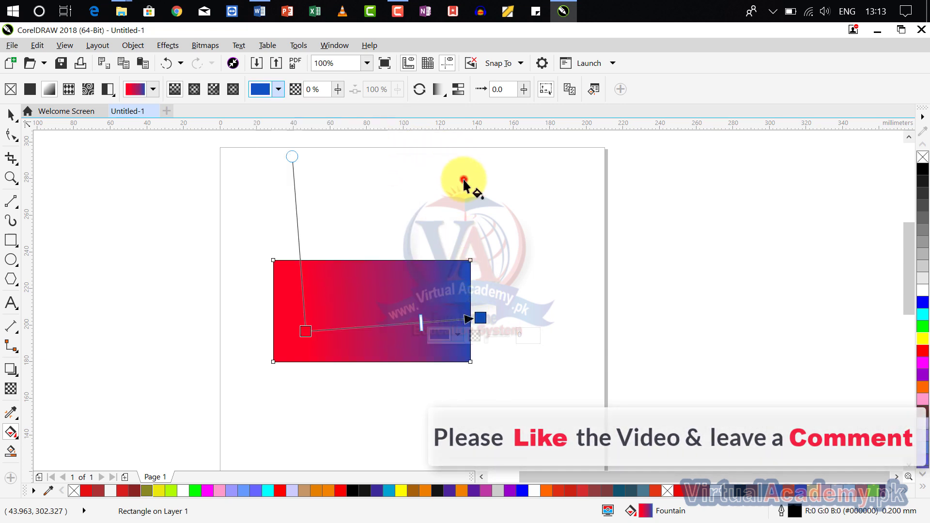
pyautogui.moveTo(480, 317); pyautogui.dragTo(503, 312)
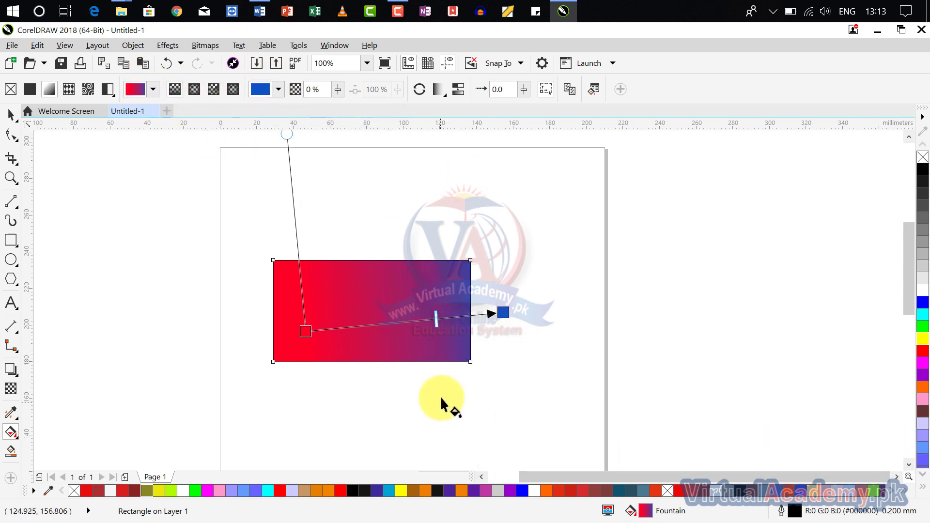
# Step: Recolour the gradient's end node to yellow-green #DCF041
pyautogui.click(503, 315)
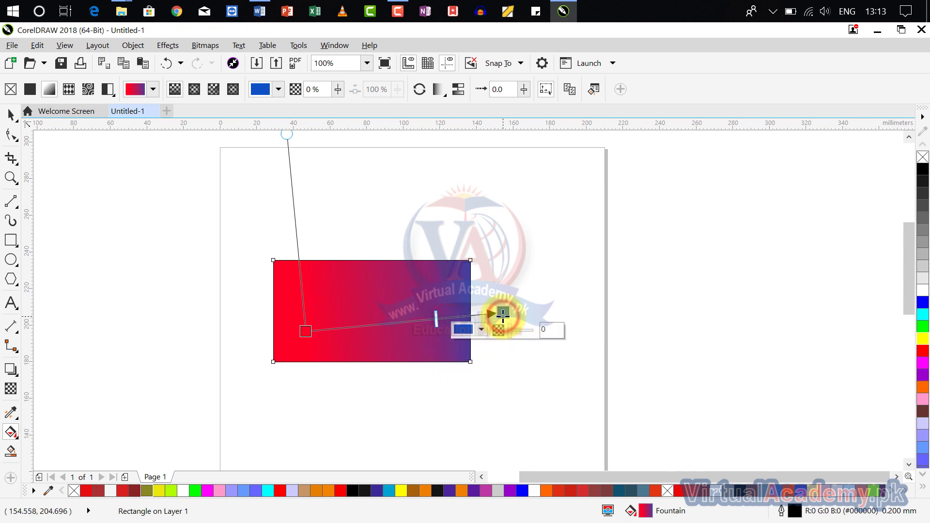
pyautogui.click(485, 328)
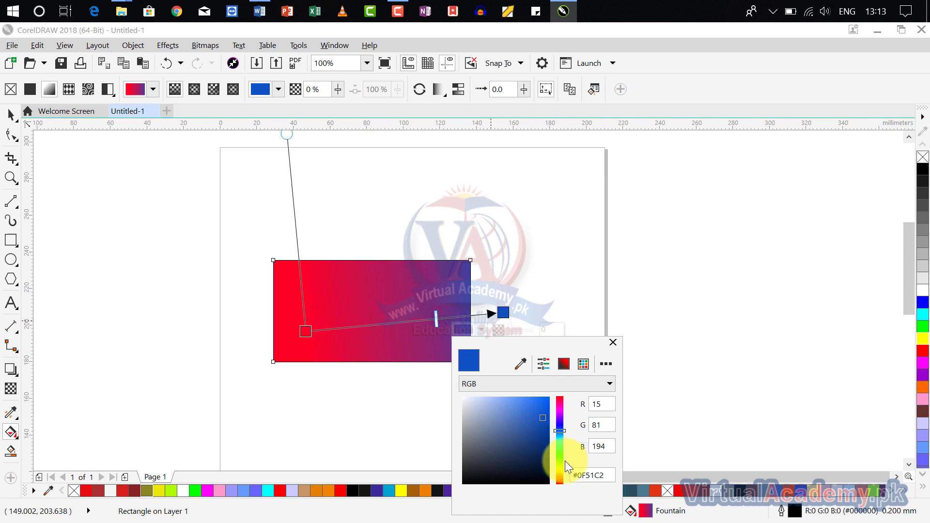
pyautogui.click(560, 468)
pyautogui.click(526, 402)
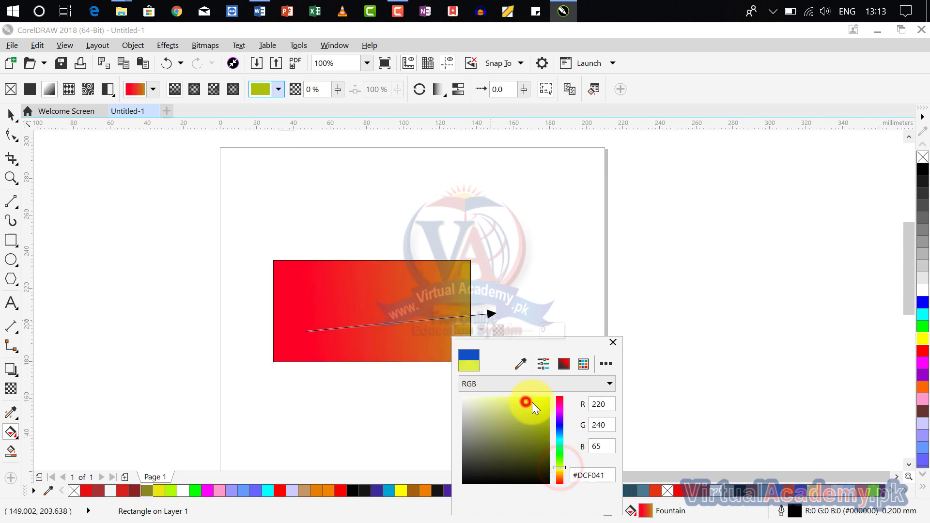
pyautogui.click(560, 294)
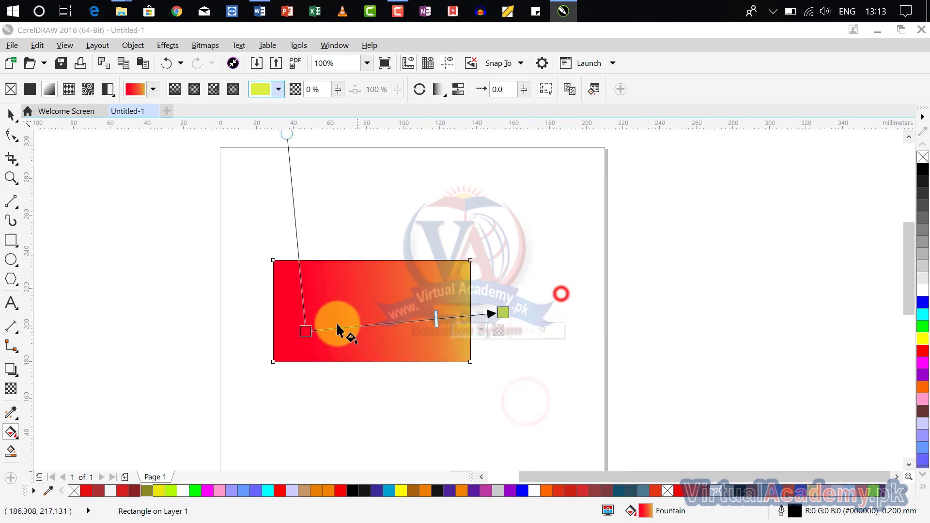
# Step: Recolour the gradient's start node to a darker red
pyautogui.click(305, 331)
pyautogui.click(289, 347)
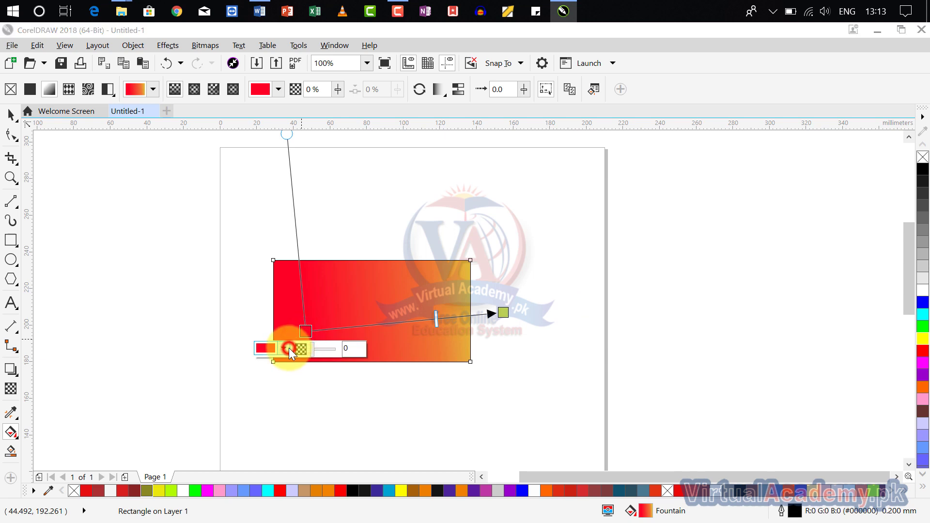
pyautogui.moveTo(307, 291); pyautogui.dragTo(344, 245)
pyautogui.click(553, 210)
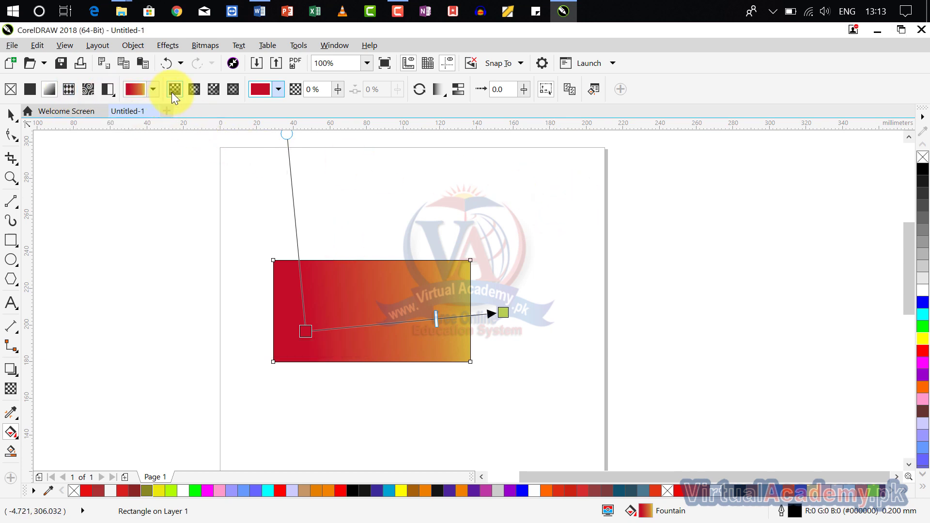
# Step: Try the elliptical and conical fountain fills, ending on the rectangular type, and stretch and skew its boundary taller
pyautogui.click(196, 87)
pyautogui.click(211, 89)
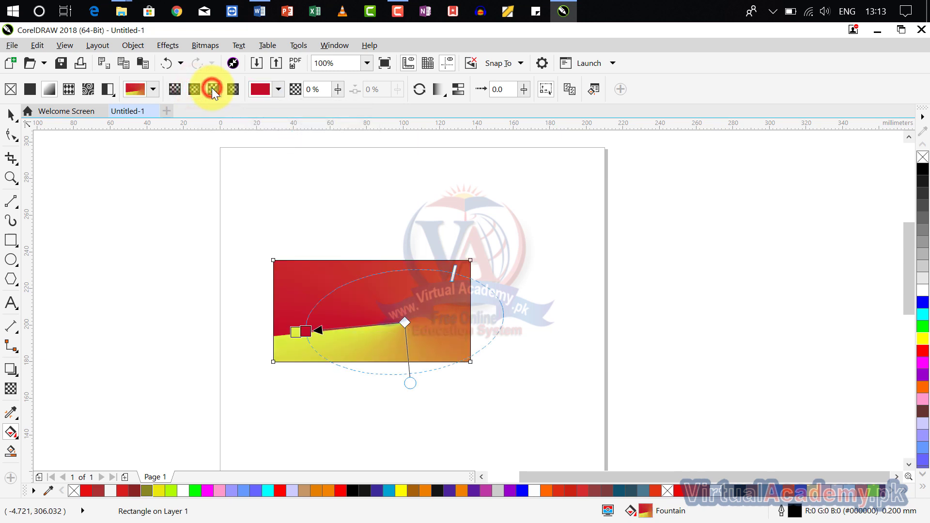
pyautogui.click(225, 88)
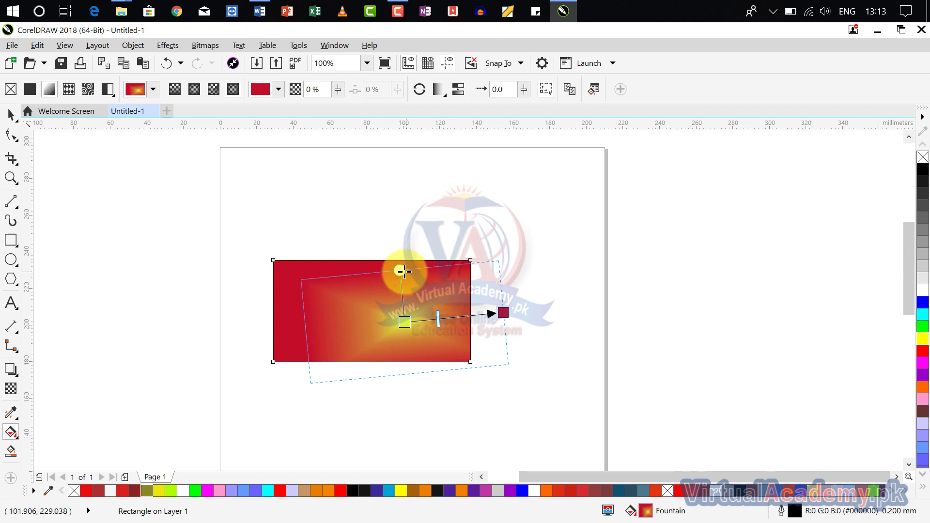
pyautogui.moveTo(401, 269); pyautogui.dragTo(386, 228)
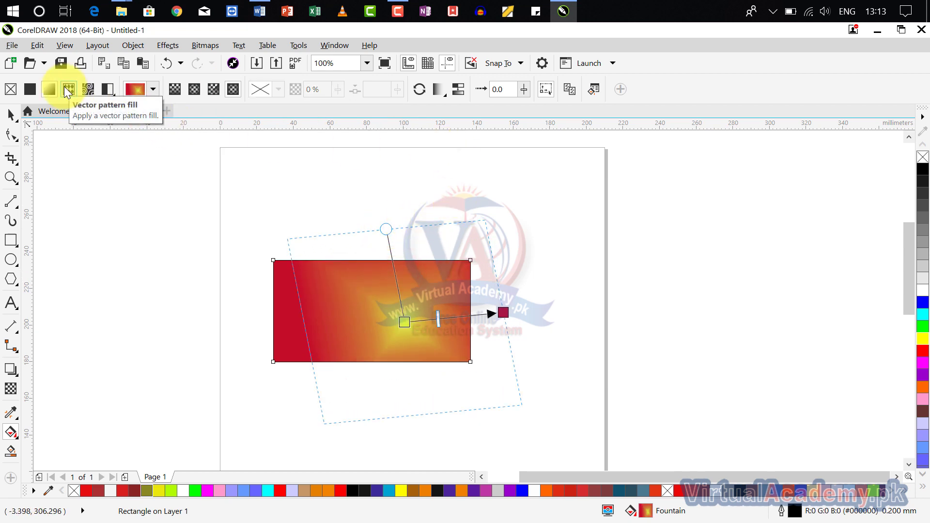
# Step: Apply a vector pattern fill to the rectangle and shrink and rotate its pattern tile
pyautogui.click(68, 90)
pyautogui.click(362, 274)
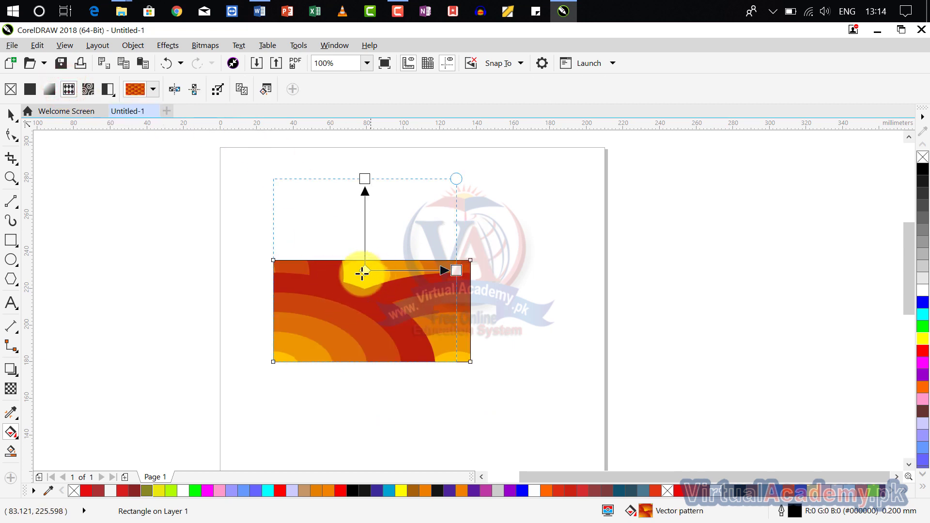
pyautogui.moveTo(456, 181); pyautogui.dragTo(423, 243)
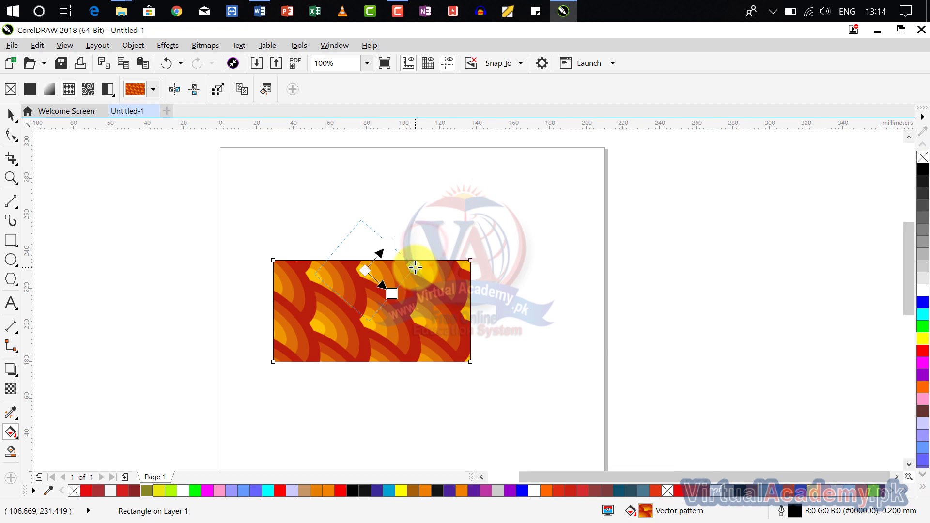
# Step: Replace the rectangle's vector pattern with the black-and-white floral pattern from the recent fills
pyautogui.click(152, 90)
pyautogui.click(283, 163)
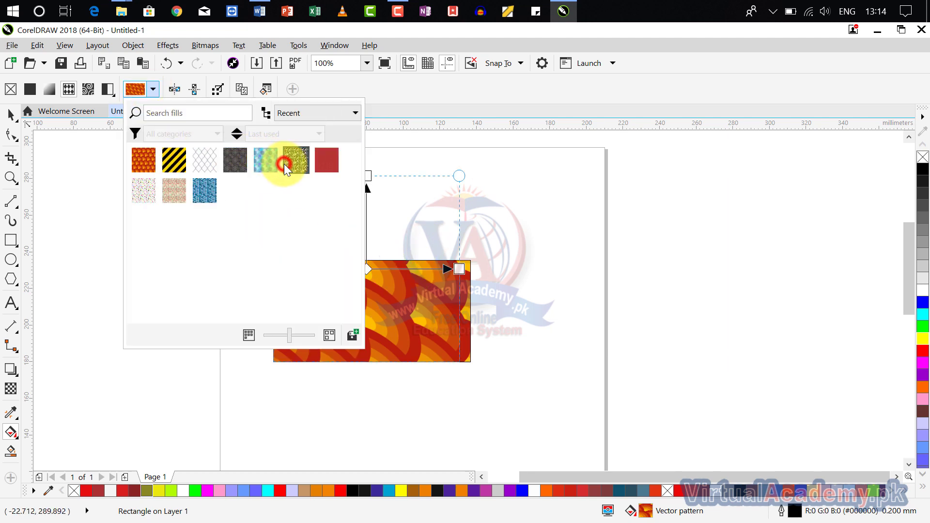
pyautogui.click(414, 280)
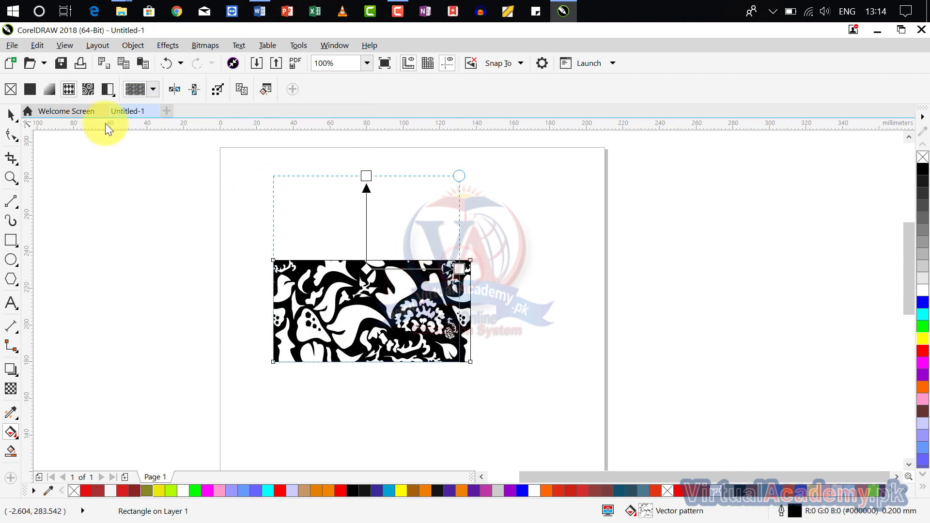
# Step: Apply a bitmap pattern fill to the rectangle using the red brick pattern from the recent fills
pyautogui.click(91, 88)
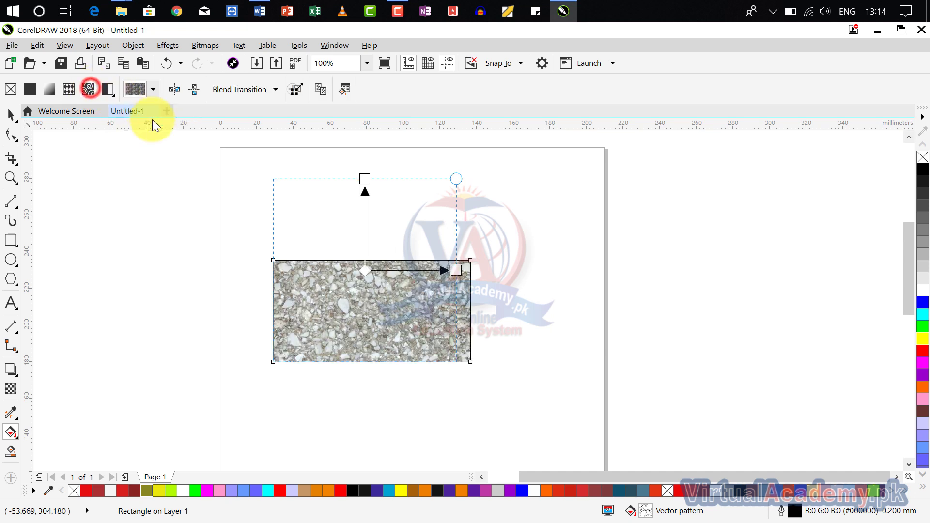
pyautogui.click(153, 94)
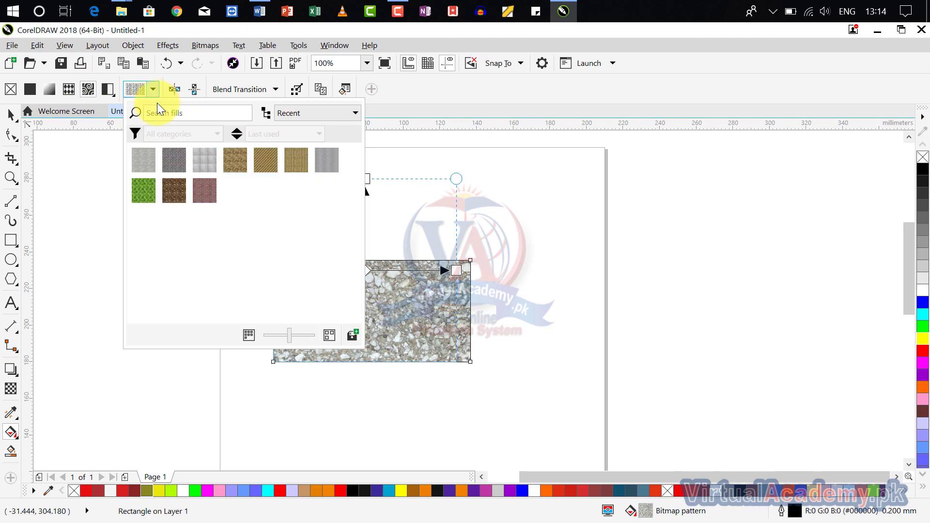
pyautogui.click(207, 190)
pyautogui.click(449, 336)
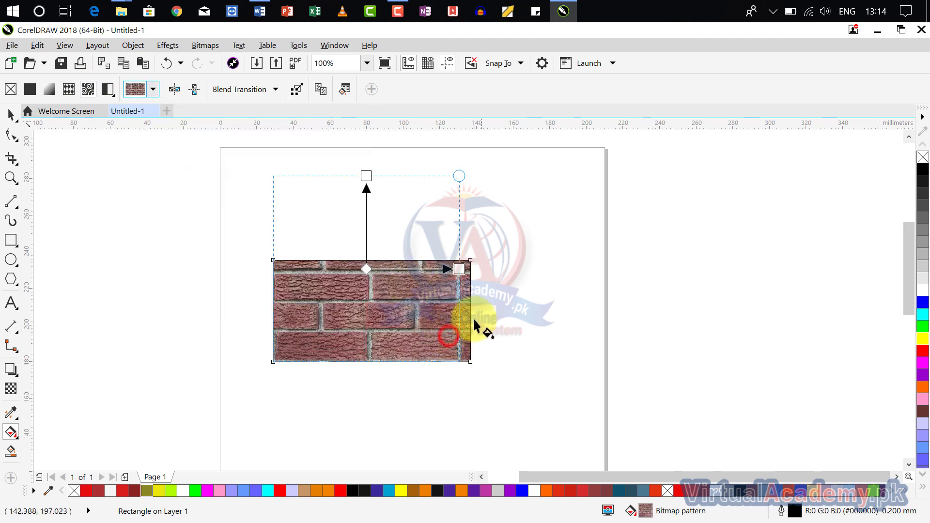
# Step: Shrink and rotate the rectangle's brick pattern tile, and delete the filled rectangle from the page
pyautogui.moveTo(458, 175); pyautogui.dragTo(395, 262)
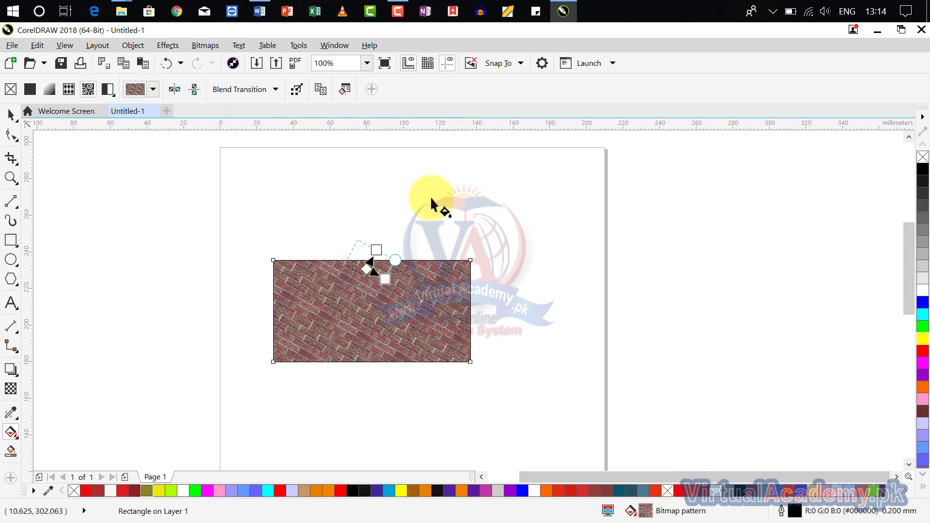
pyautogui.click(10, 116)
pyautogui.click(321, 283)
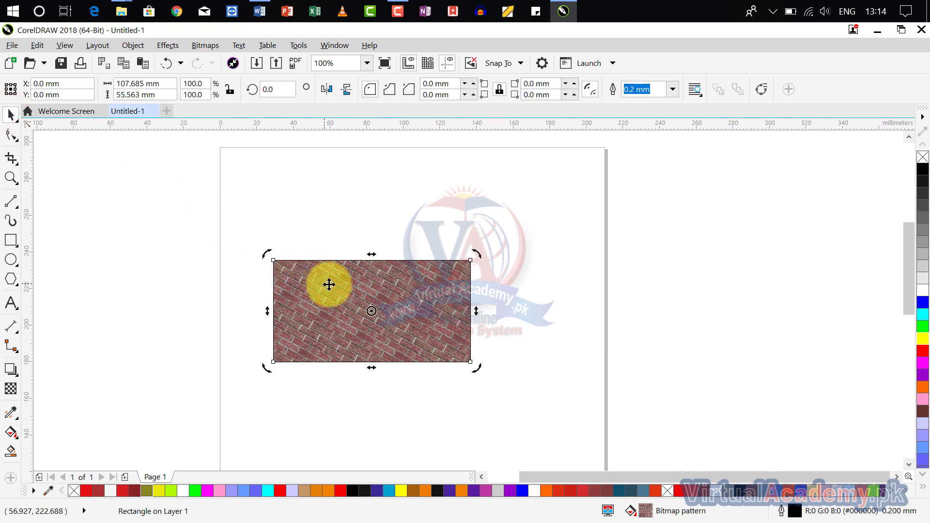
pyautogui.press('Delete')
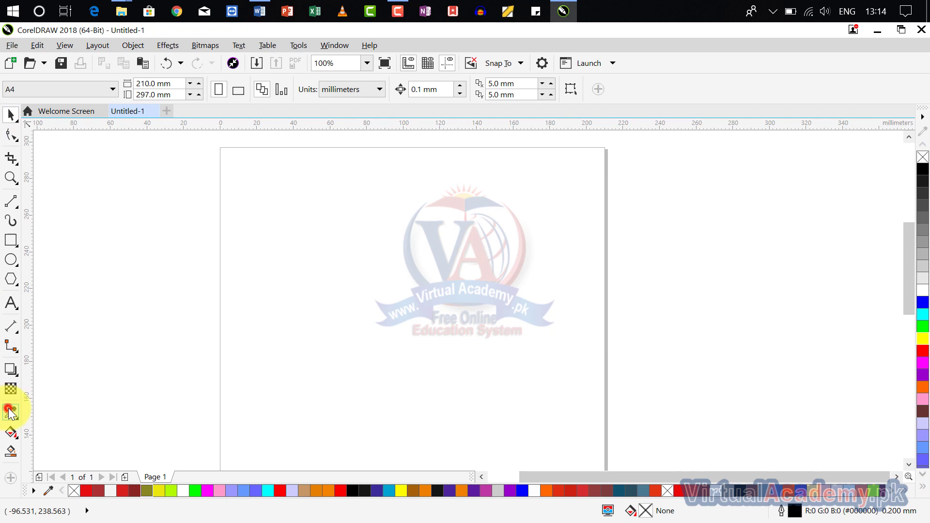
pyautogui.click(9, 412)
pyautogui.click(11, 432)
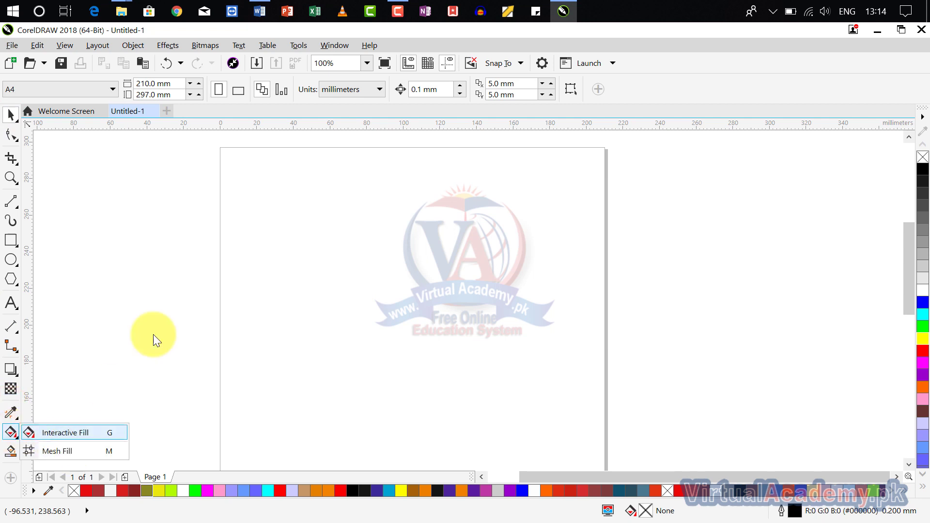
pyautogui.click(155, 301)
# Step: Draw an ellipse about 82 mm wide and 72 mm high in the upper middle of the page
pyautogui.click(15, 242)
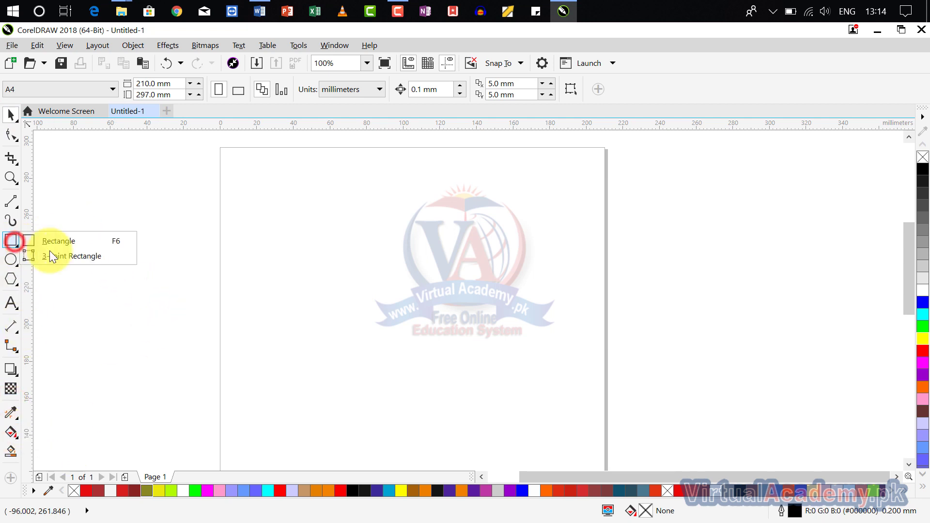
pyautogui.click(10, 260)
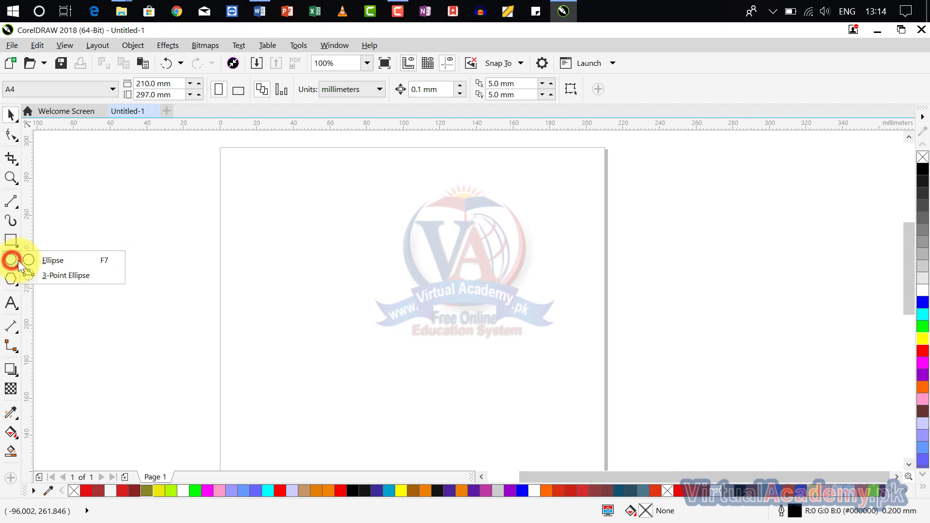
pyautogui.click(102, 260)
pyautogui.moveTo(341, 216); pyautogui.dragTo(500, 358)
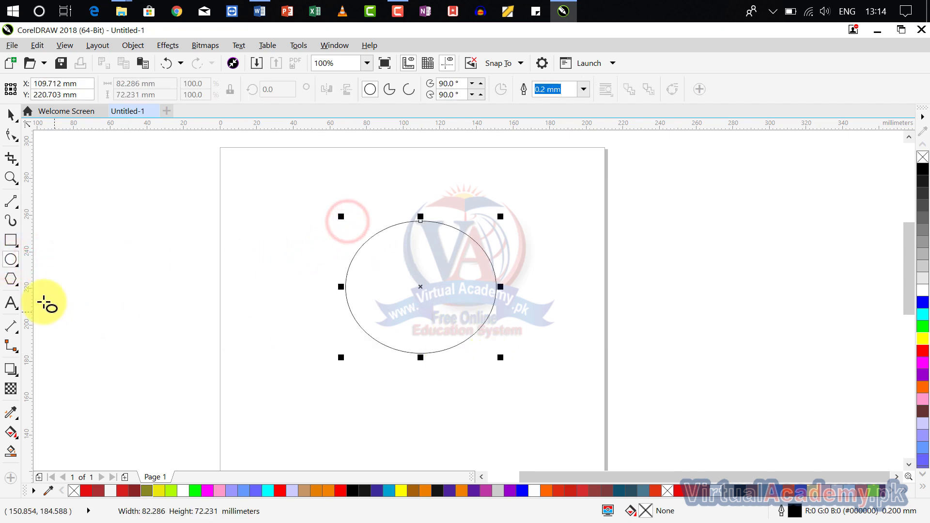
# Step: Draw a rectangle about 87 by 85 mm across the page's right edge, and widen it to about 105 mm
pyautogui.click(11, 245)
pyautogui.click(46, 240)
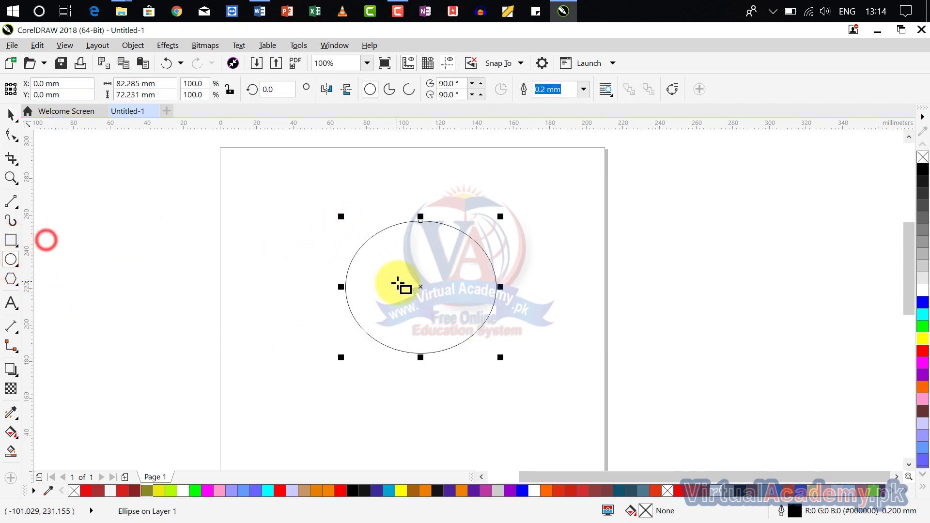
pyautogui.moveTo(560, 238); pyautogui.dragTo(717, 392)
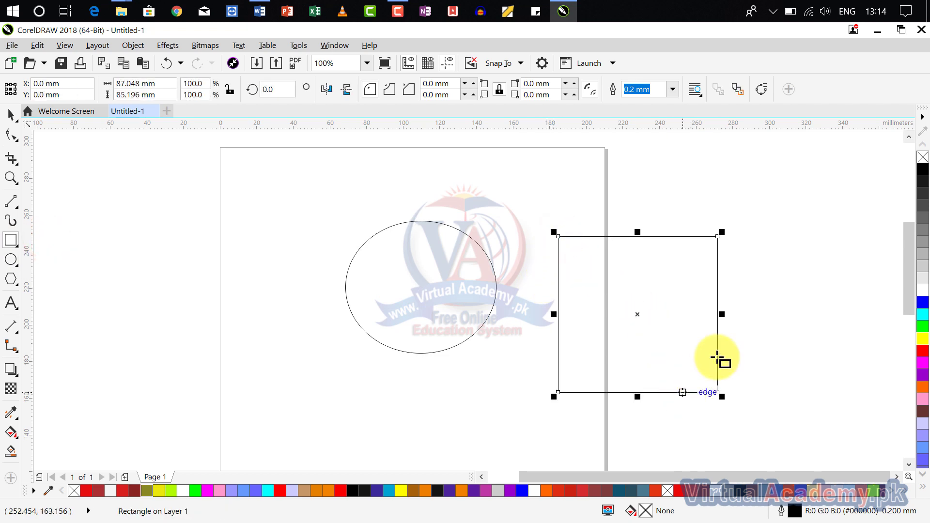
pyautogui.moveTo(722, 313); pyautogui.dragTo(754, 314)
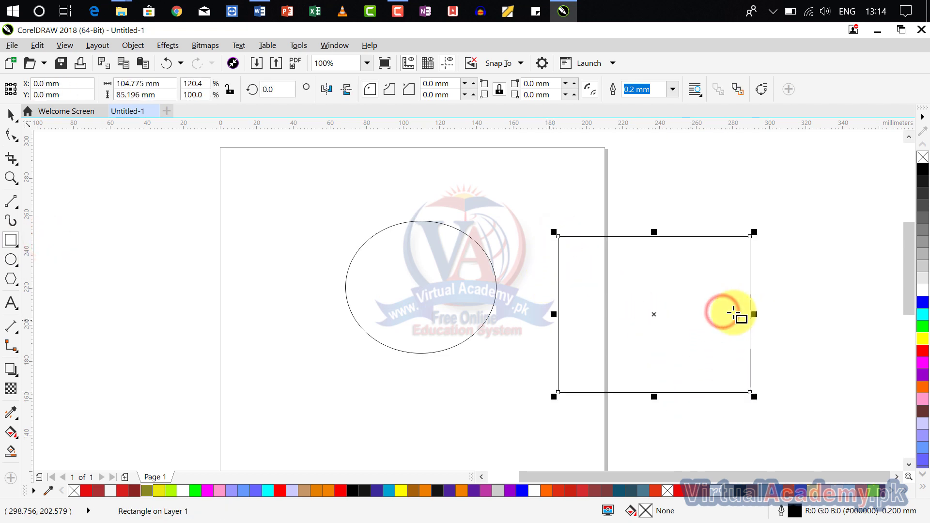
# Step: Apply a mesh fill to the rectangle with a grid of 4 columns and 4 rows
pyautogui.click(17, 433)
pyautogui.click(64, 449)
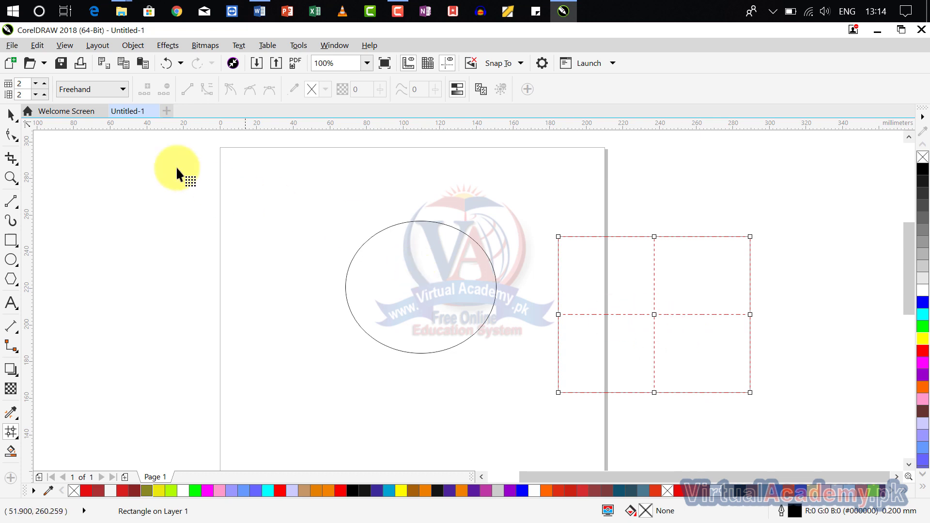
pyautogui.click(44, 80)
pyautogui.click(44, 80)
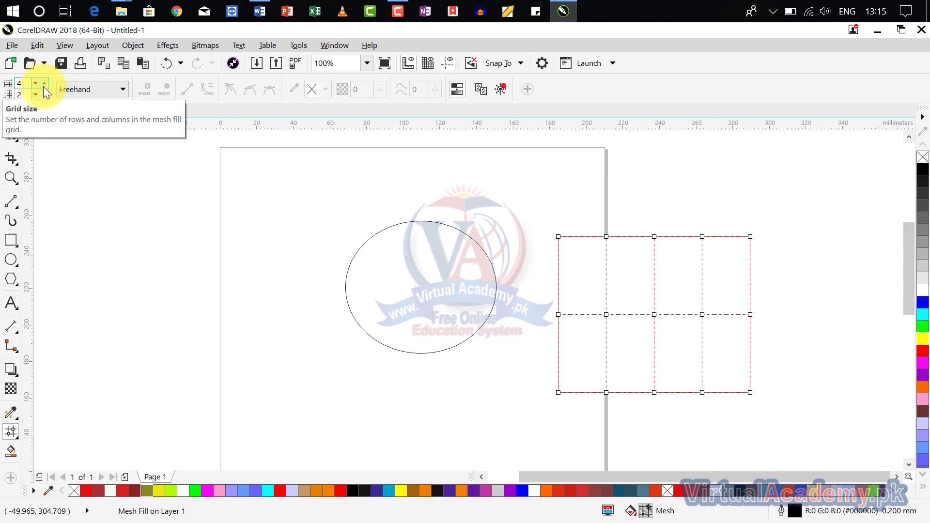
pyautogui.click(45, 93)
pyautogui.click(45, 94)
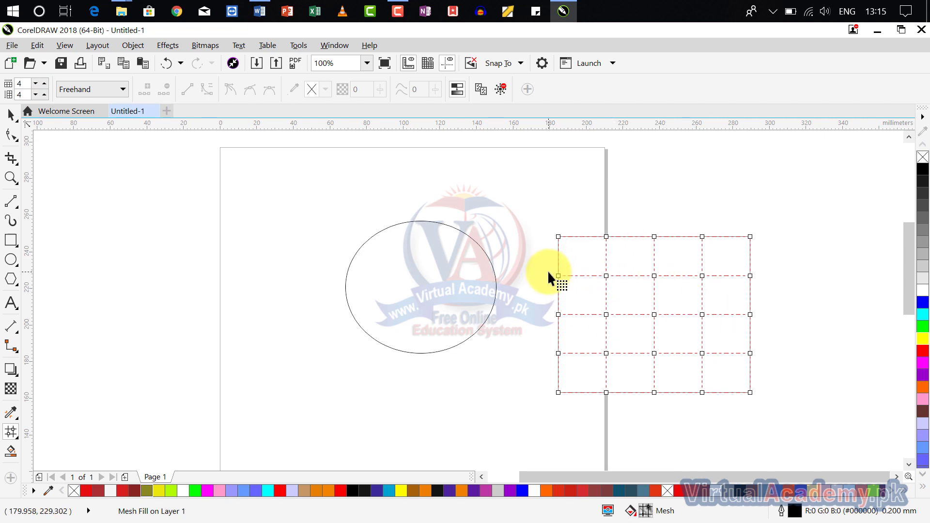
# Step: Colour the mesh's upper-left inner node yellow and its upper-right inner node red
pyautogui.click(606, 275)
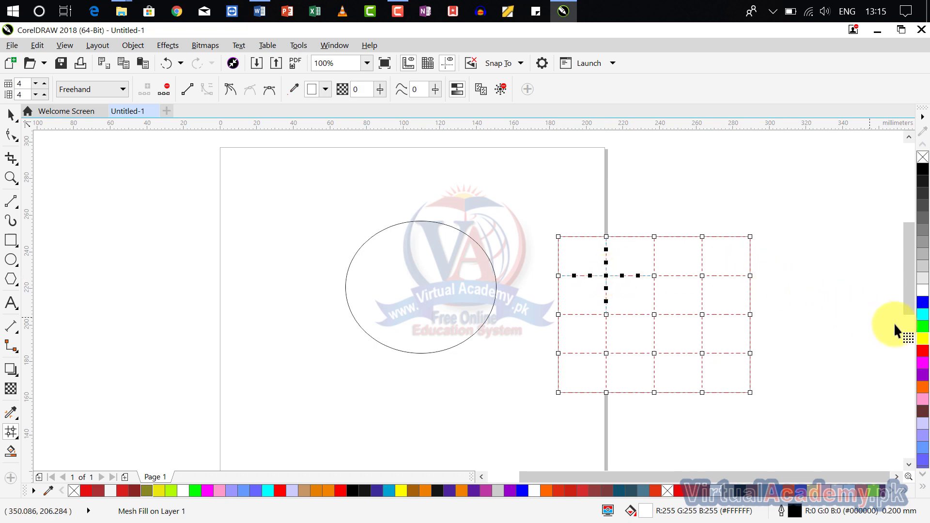
pyautogui.click(923, 338)
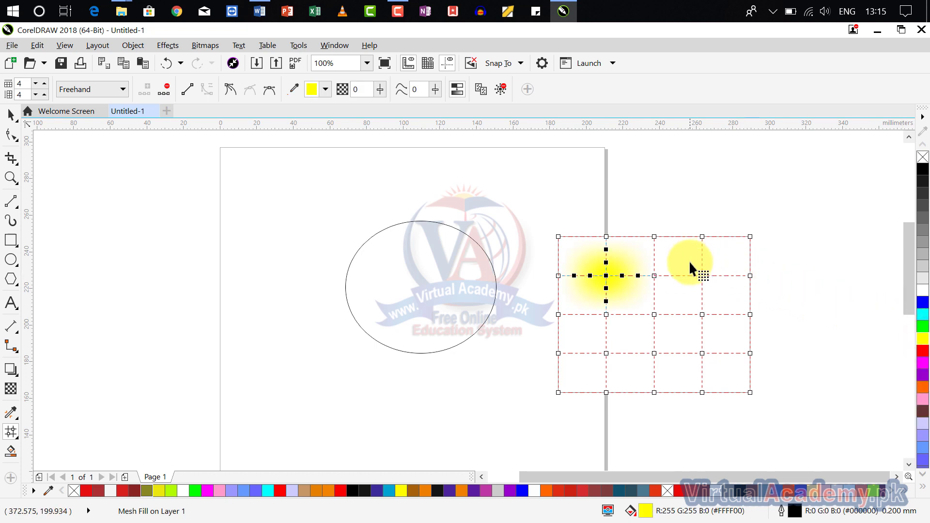
pyautogui.click(701, 275)
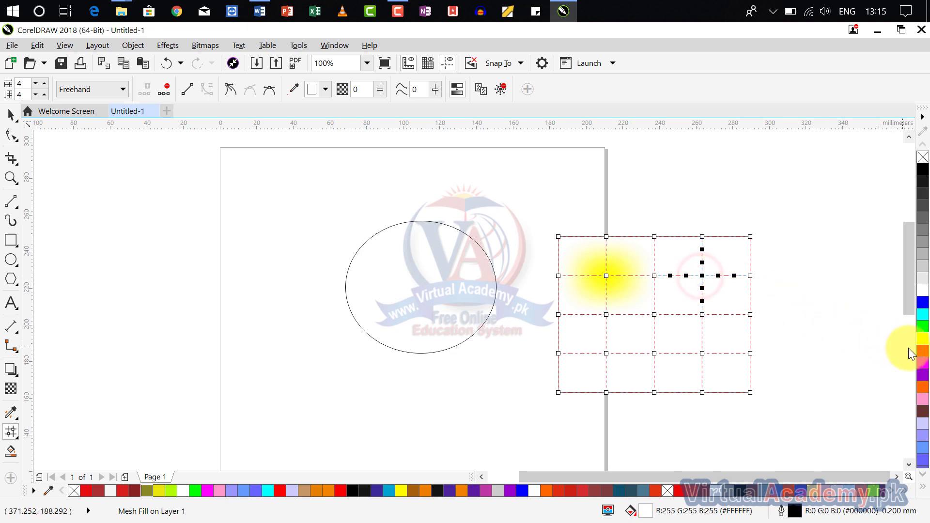
pyautogui.click(923, 351)
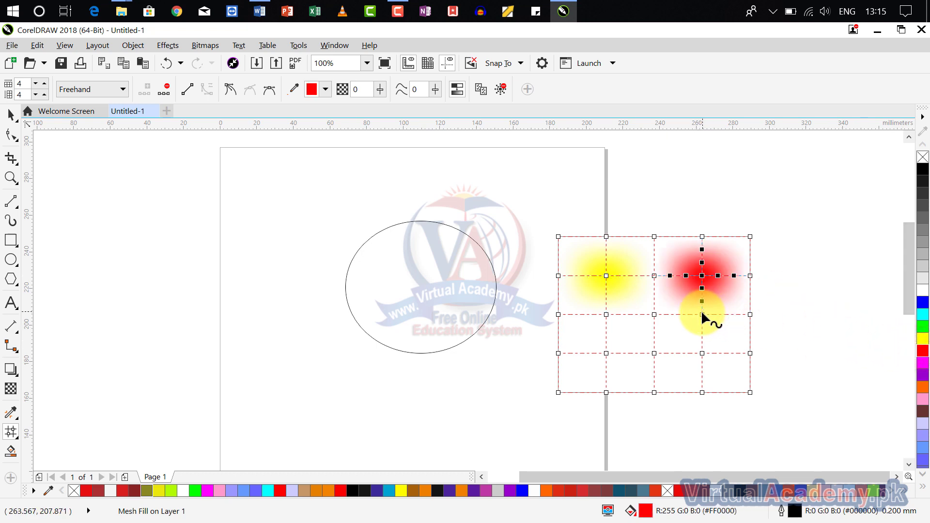
# Step: Colour the inner mesh node below the red one and the adjacent right-edge node magenta
pyautogui.click(702, 315)
pyautogui.click(923, 362)
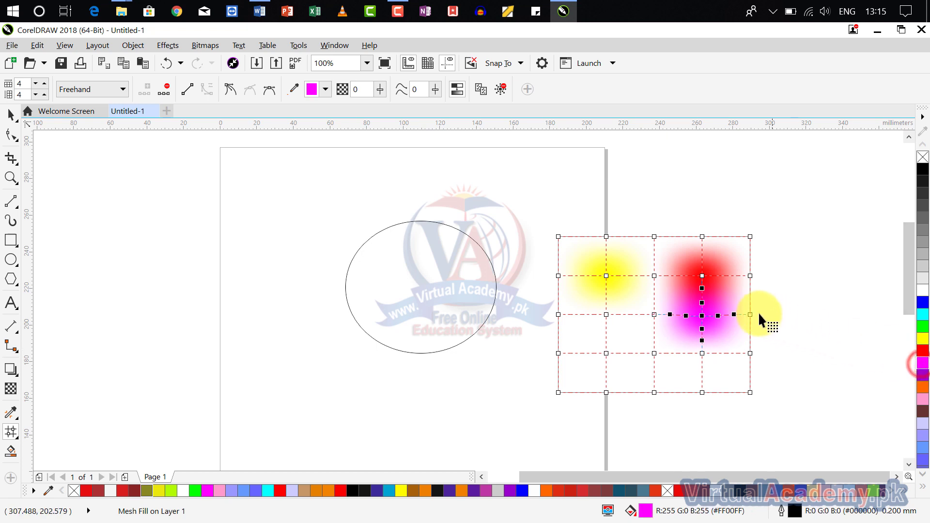
pyautogui.click(750, 315)
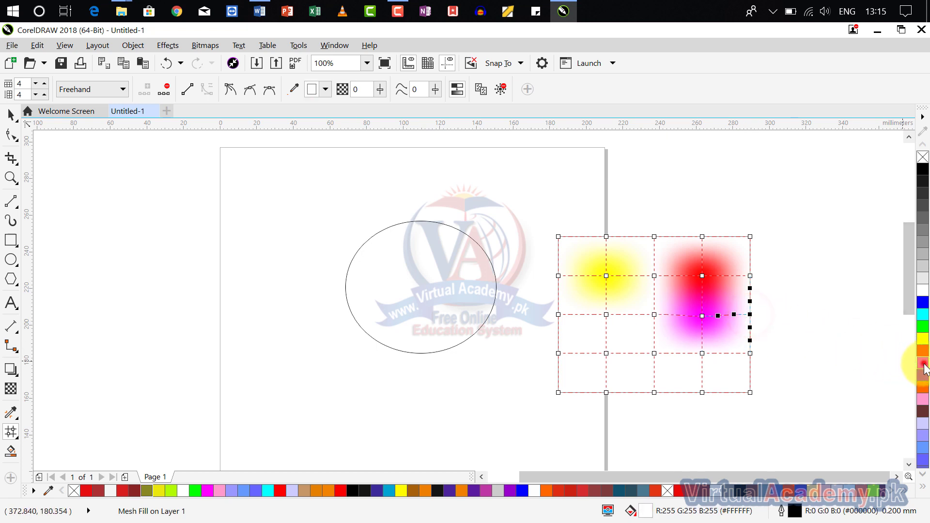
pyautogui.click(923, 363)
# Step: Colour the lower-right inner mesh node pink, the lower-right corner node pale lavender and the lower-middle inner node orange
pyautogui.click(701, 354)
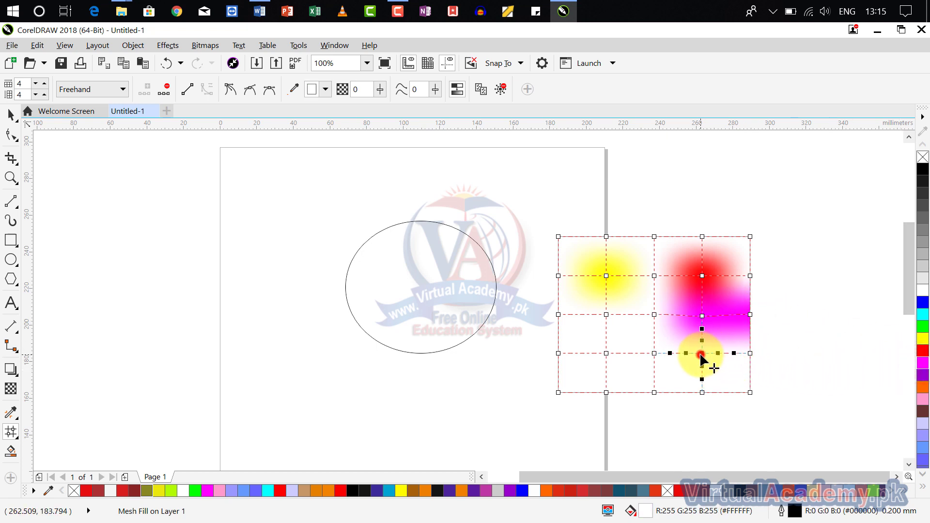
pyautogui.click(923, 398)
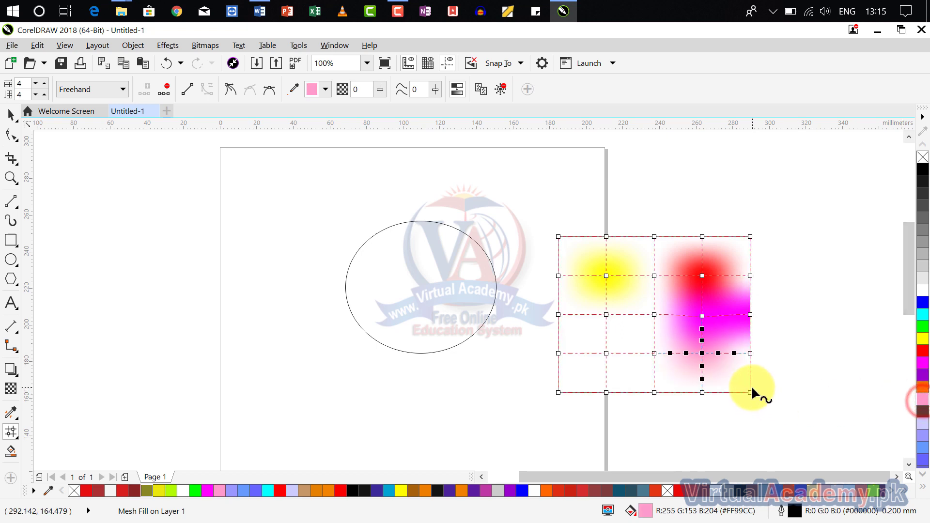
pyautogui.click(749, 392)
pyautogui.click(923, 424)
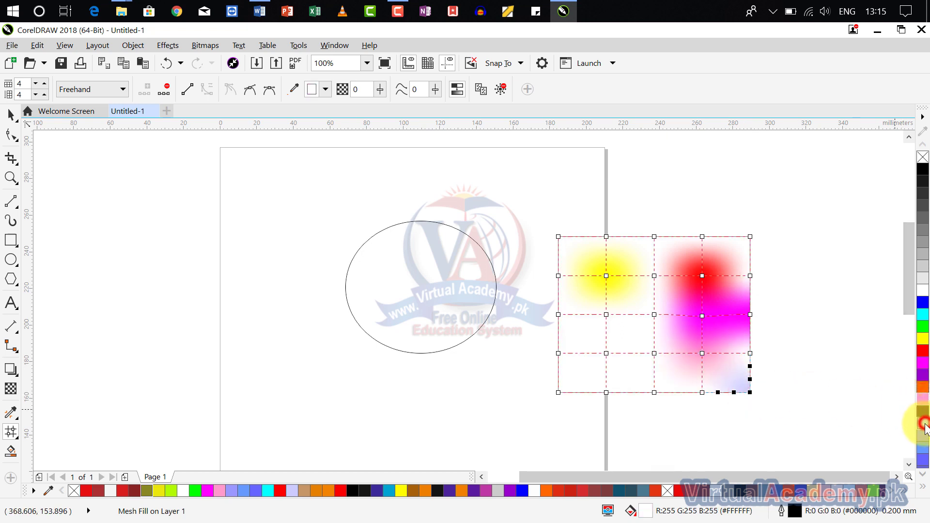
pyautogui.click(654, 353)
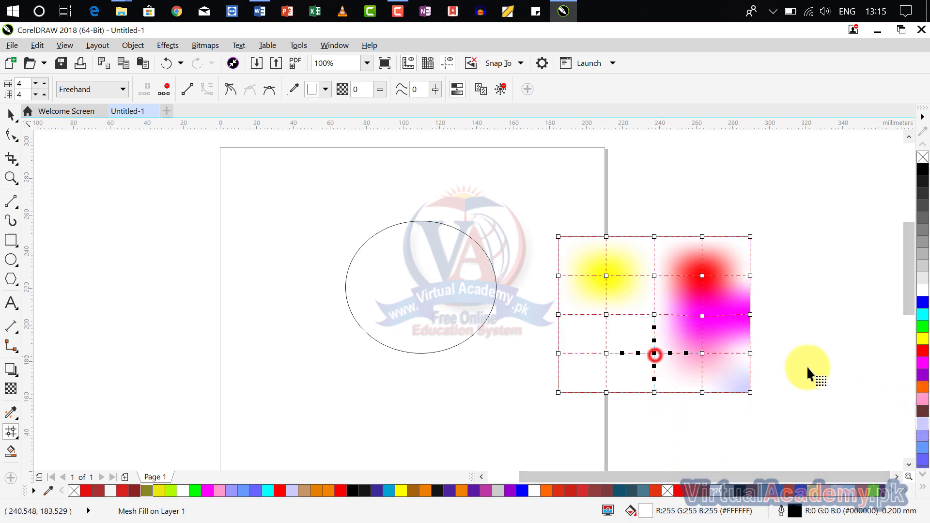
pyautogui.click(923, 388)
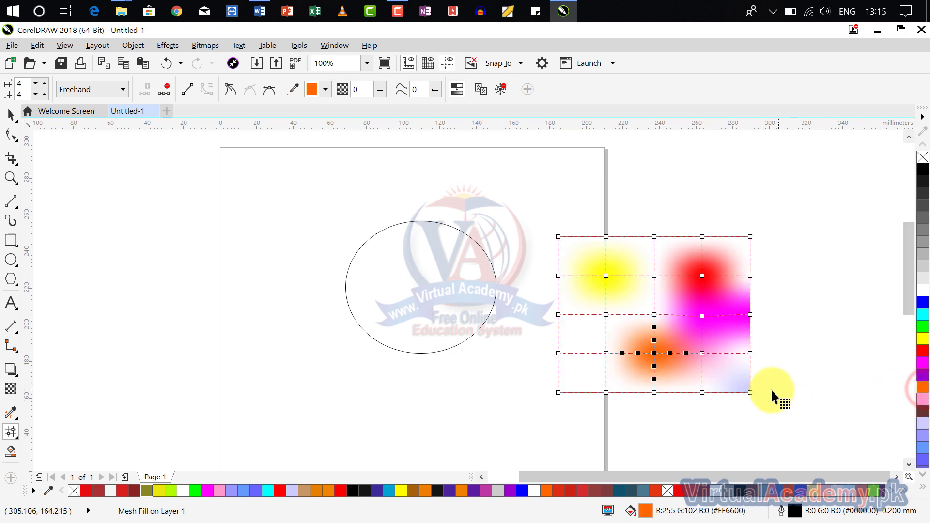
# Step: Set the mesh selection mode to Rectangular and colour the inner node below the yellow one orange
pyautogui.click(98, 92)
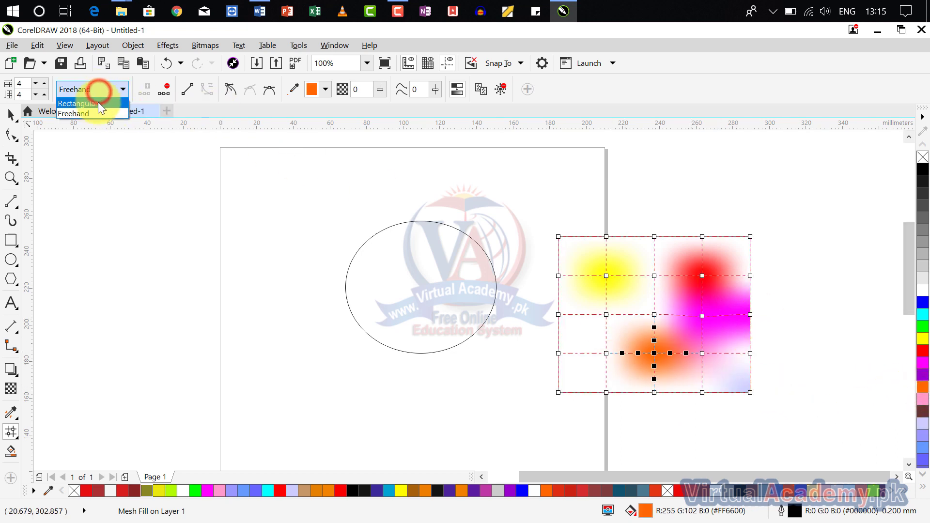
pyautogui.click(98, 103)
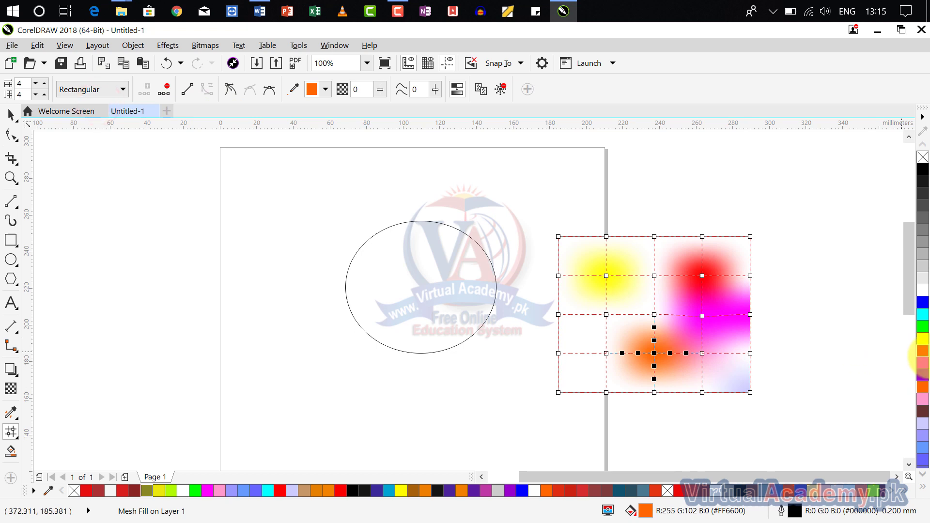
pyautogui.moveTo(926, 356); pyautogui.dragTo(613, 310)
pyautogui.click(606, 314)
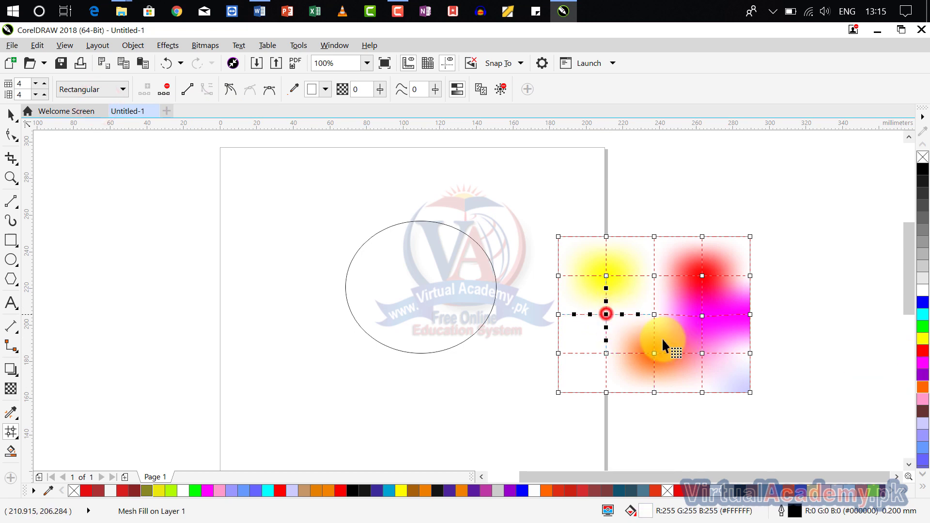
pyautogui.click(923, 387)
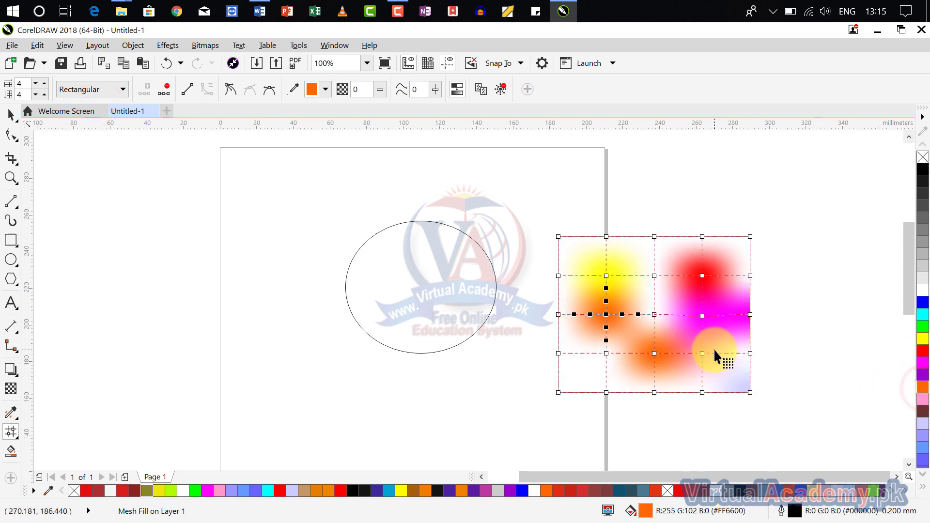
# Step: Delete the selected orange mesh node and add a new mesh intersection close to where it was
pyautogui.click(167, 91)
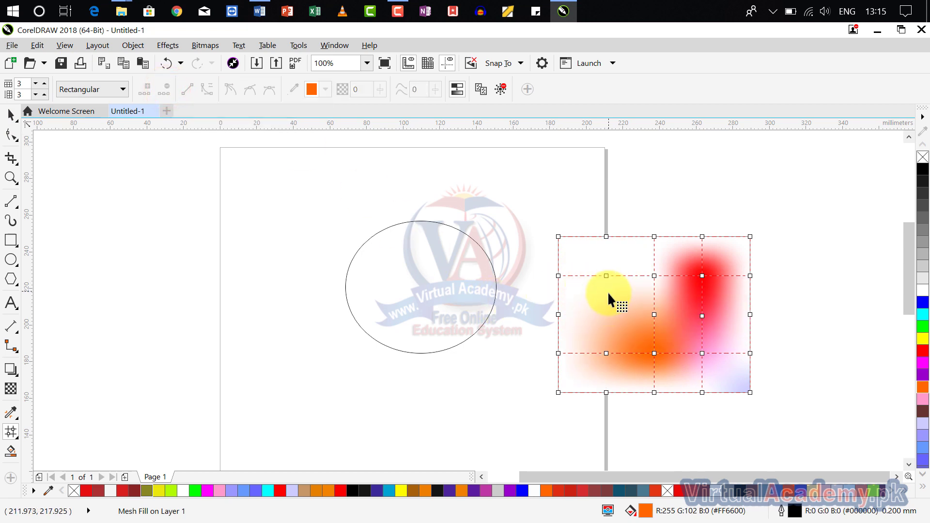
pyautogui.click(599, 321)
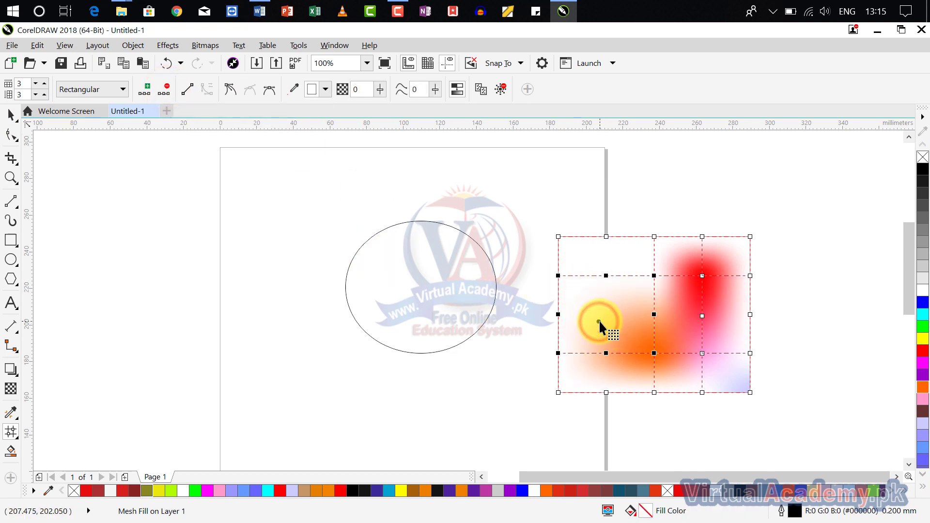
pyautogui.click(144, 93)
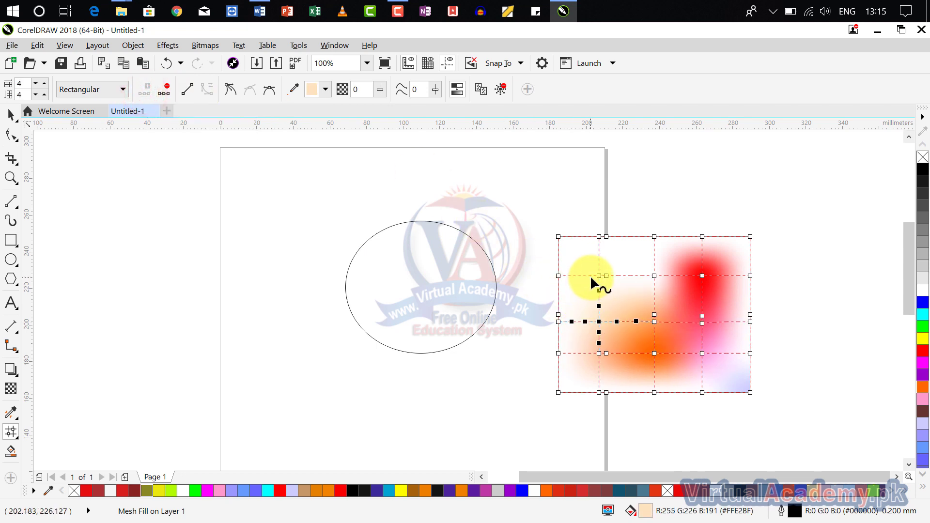
# Step: Convert the mesh segments at the new intersection to straight lines and back to curves
pyautogui.click(598, 321)
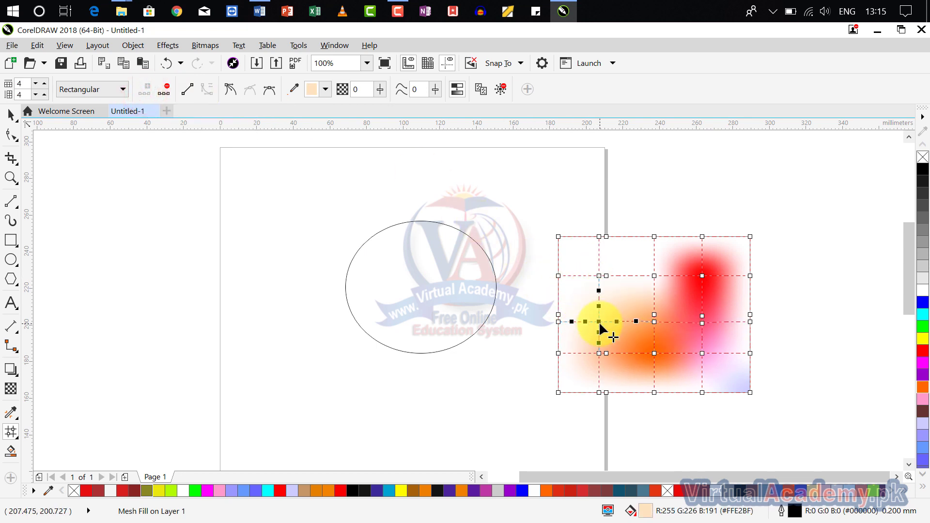
pyautogui.click(189, 91)
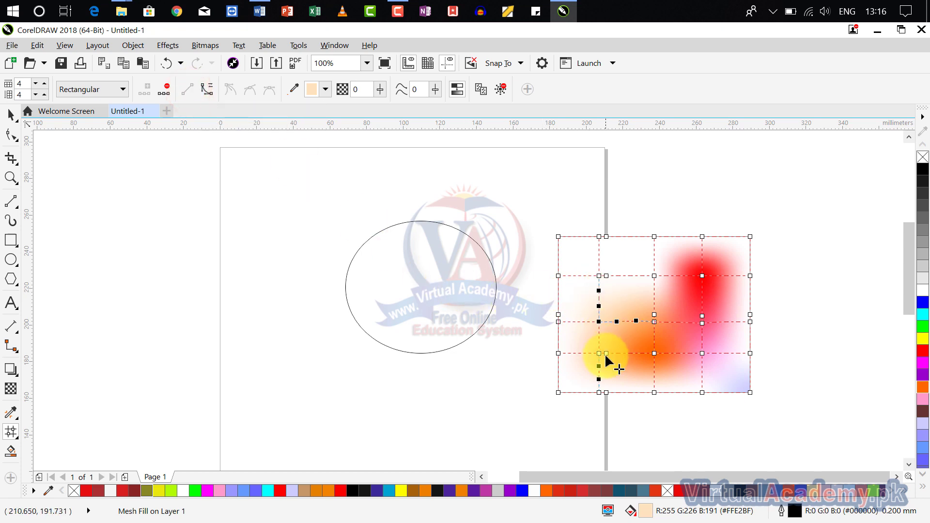
pyautogui.click(215, 89)
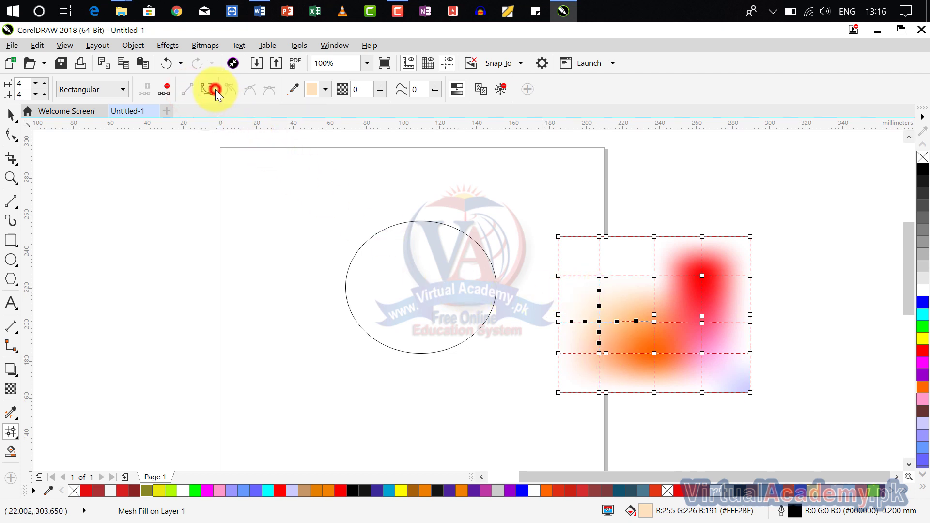
pyautogui.click(599, 321)
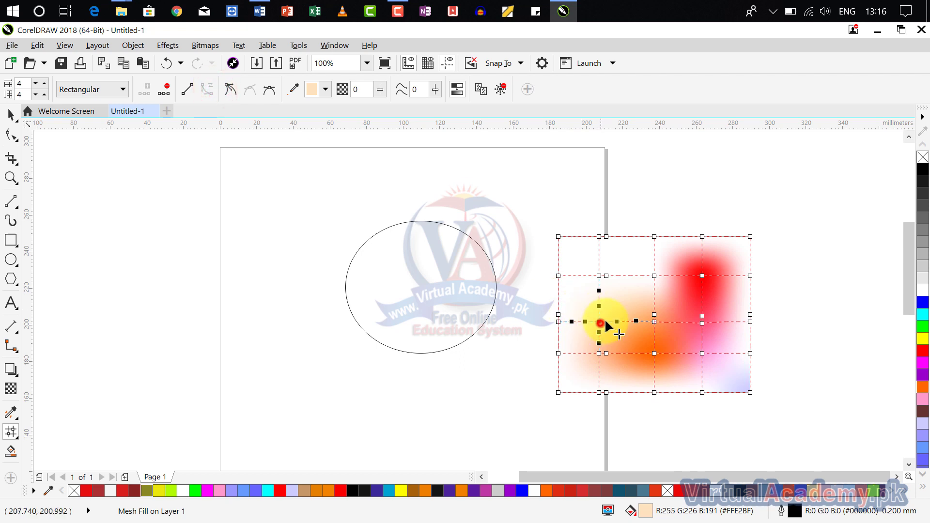
# Step: Move the new mesh intersection up and to the left, and sample white from the mesh's upper area as its colour
pyautogui.moveTo(605, 321); pyautogui.dragTo(590, 307)
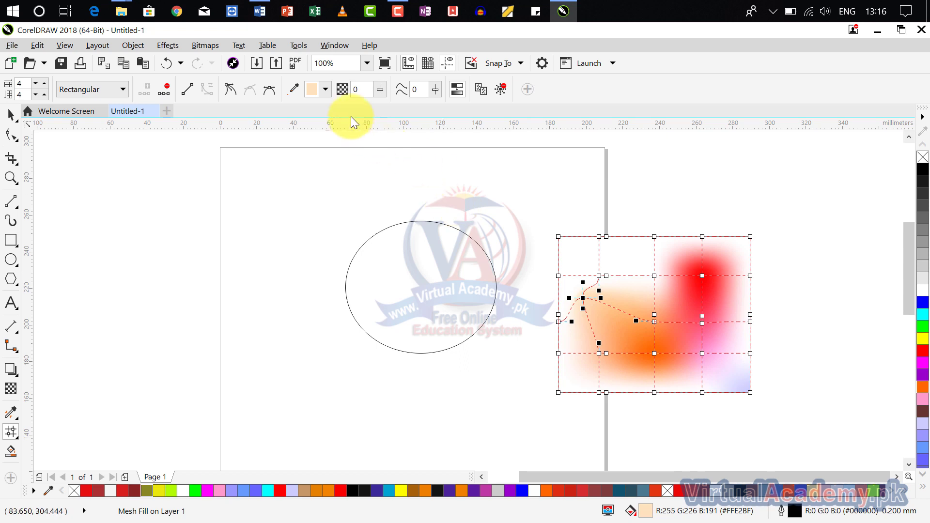
pyautogui.click(300, 88)
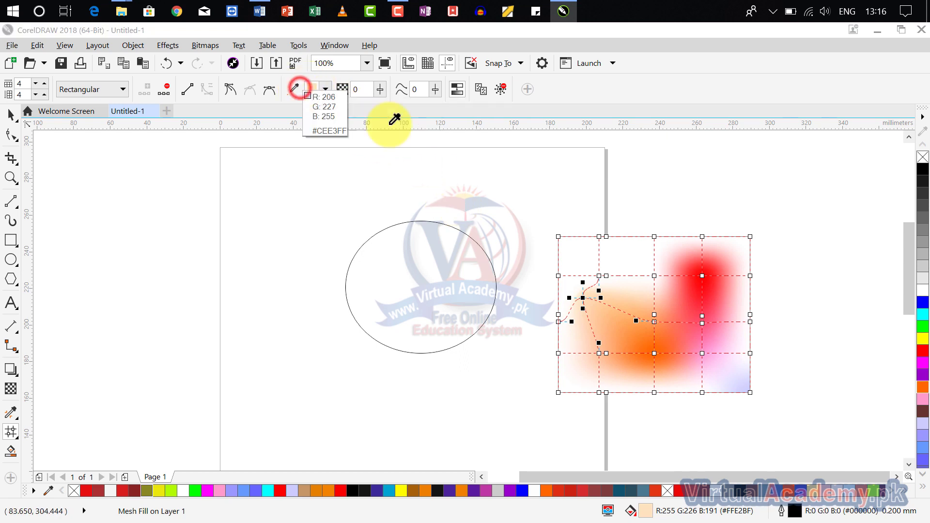
pyautogui.click(638, 255)
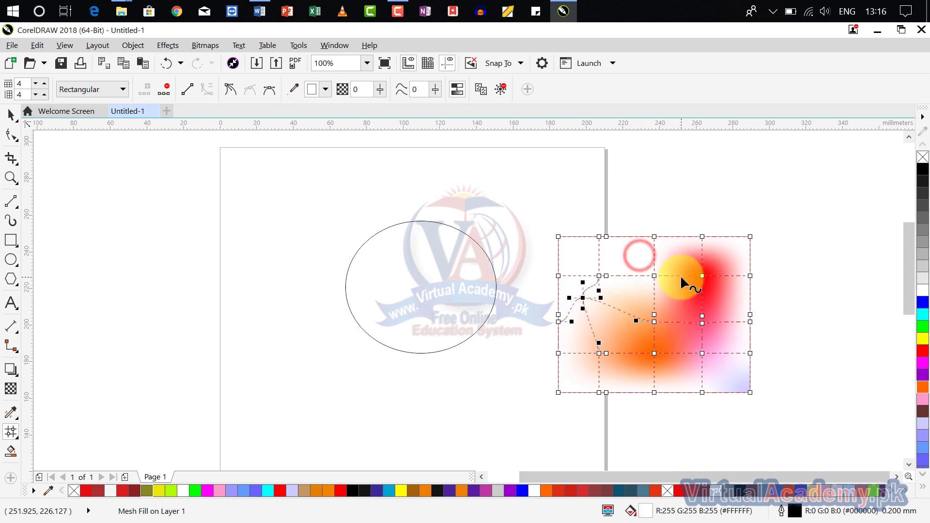
# Step: Set the selected mesh node's colour to red #EB1E1E with the RGB colour picker
pyautogui.click(327, 89)
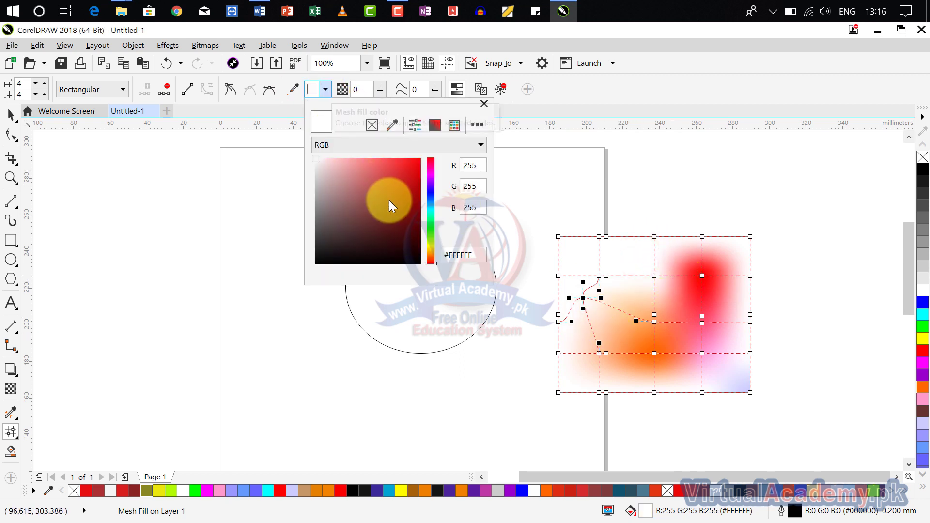
pyautogui.moveTo(409, 182)
pyautogui.mouseDown()
pyautogui.moveTo(416, 172)
pyautogui.moveTo(404, 186)
pyautogui.moveTo(407, 166)
pyautogui.mouseUp()
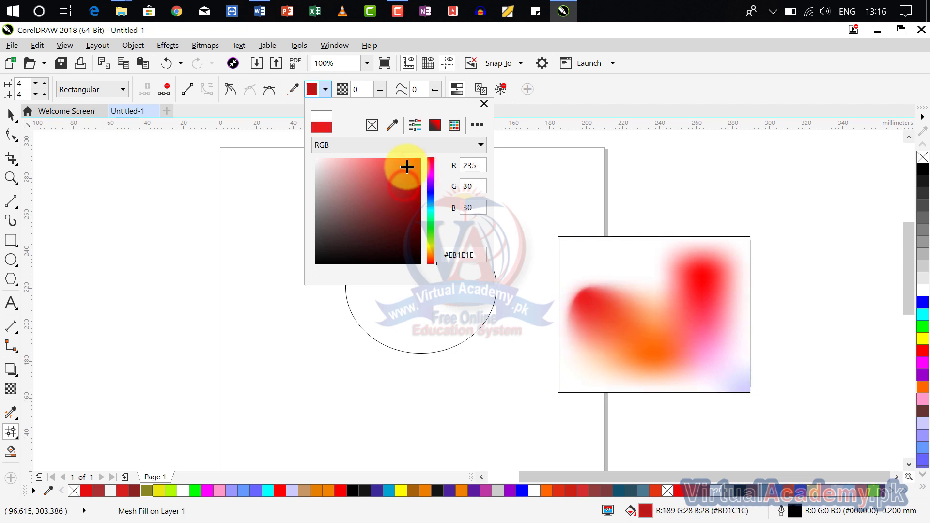
pyautogui.click(484, 105)
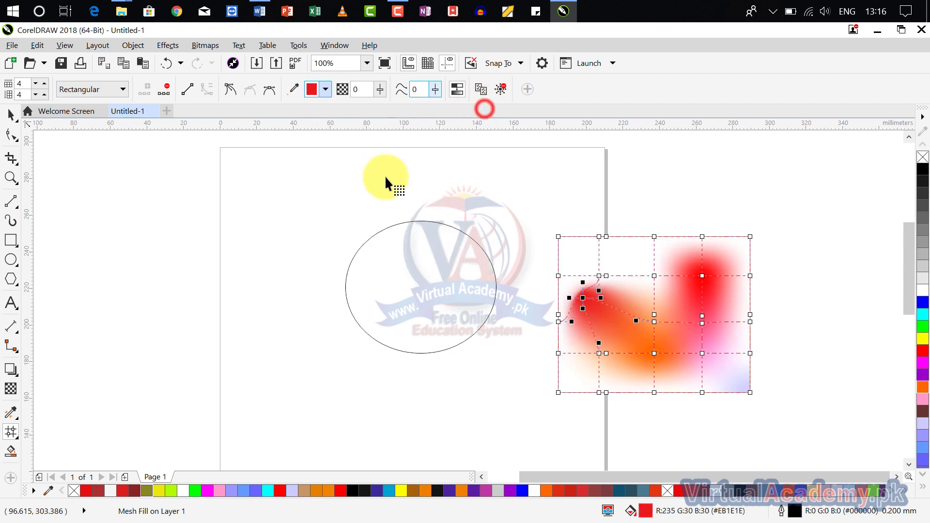
# Step: Set the transparency of the selected red mesh node to 55
pyautogui.click(380, 91)
pyautogui.moveTo(380, 106); pyautogui.dragTo(408, 111)
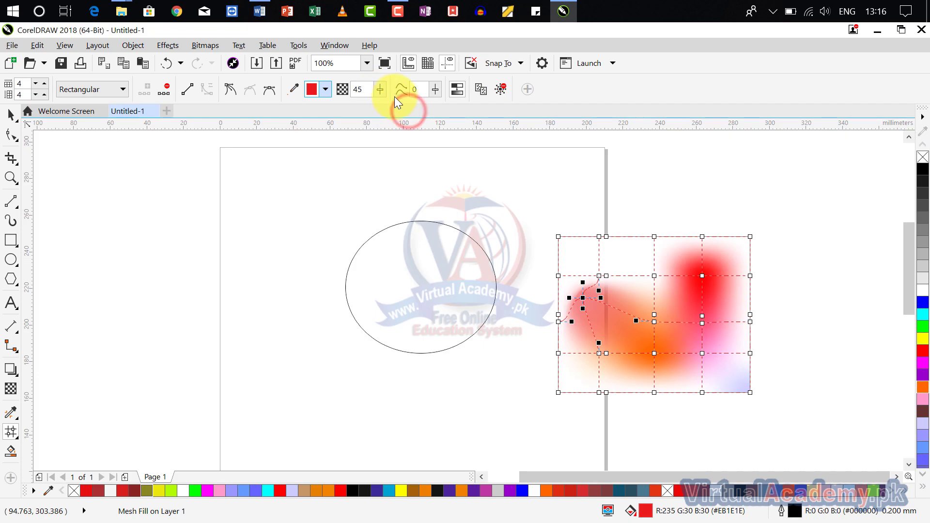
pyautogui.click(380, 89)
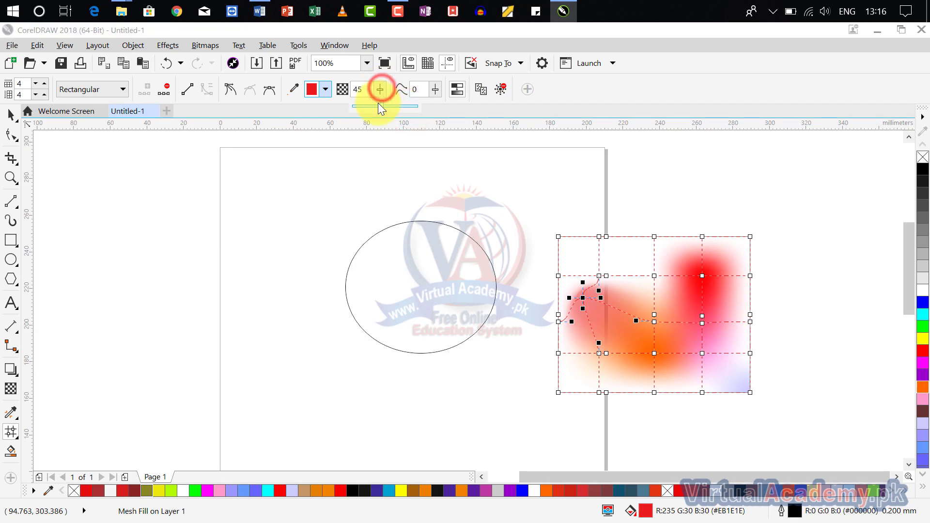
pyautogui.moveTo(380, 106); pyautogui.dragTo(388, 106)
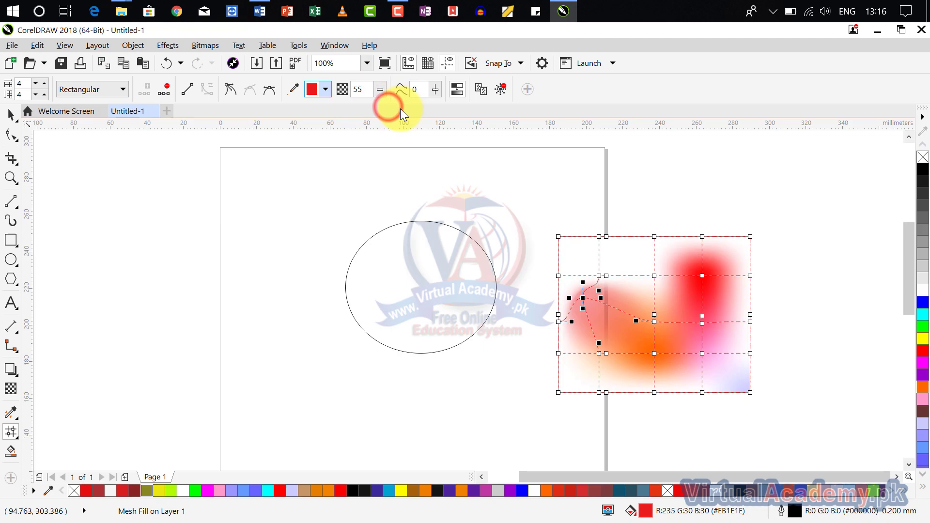
pyautogui.click(380, 89)
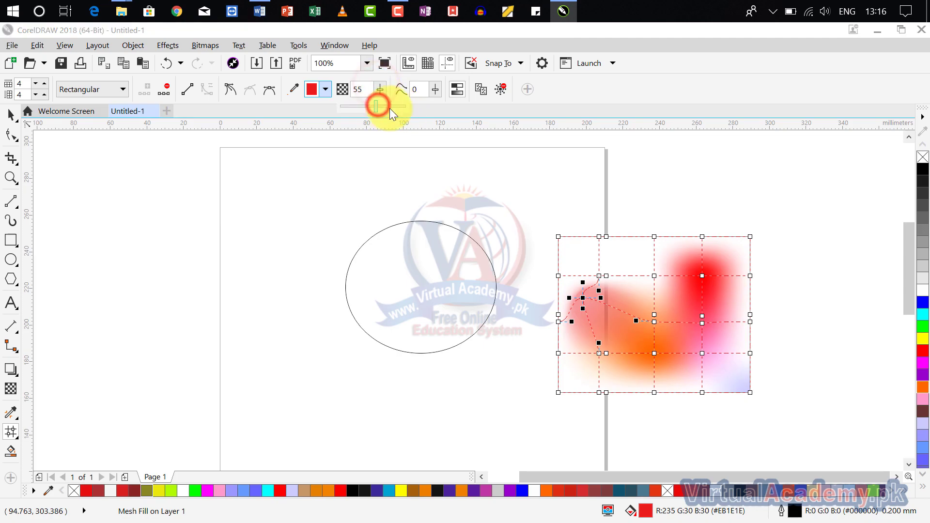
pyautogui.click(390, 109)
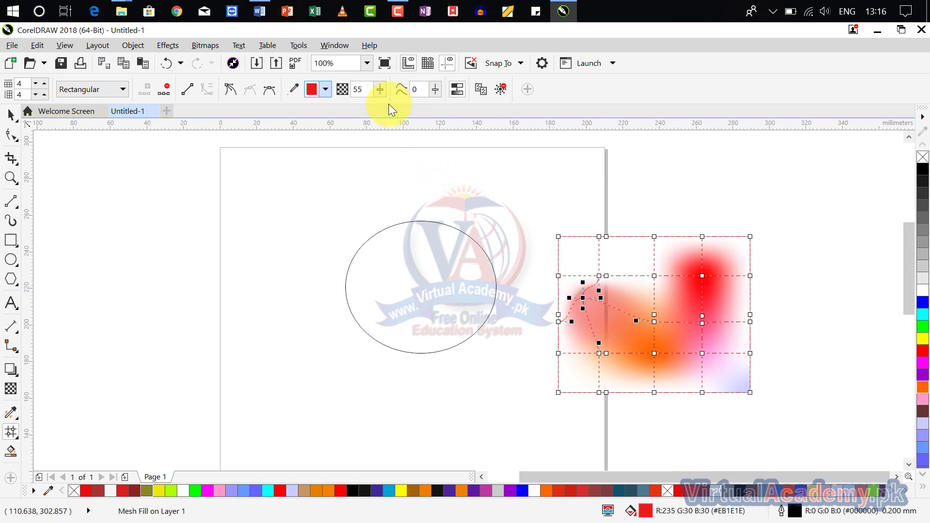
# Step: Adjust the curve smoothness of the mesh lines around the selected red node
pyautogui.click(434, 92)
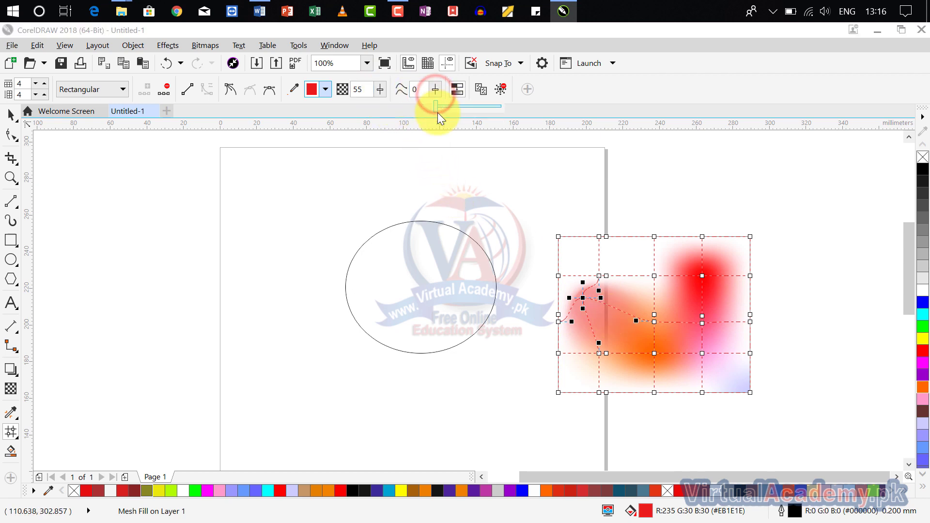
pyautogui.moveTo(438, 112); pyautogui.dragTo(453, 115)
pyautogui.click(455, 105)
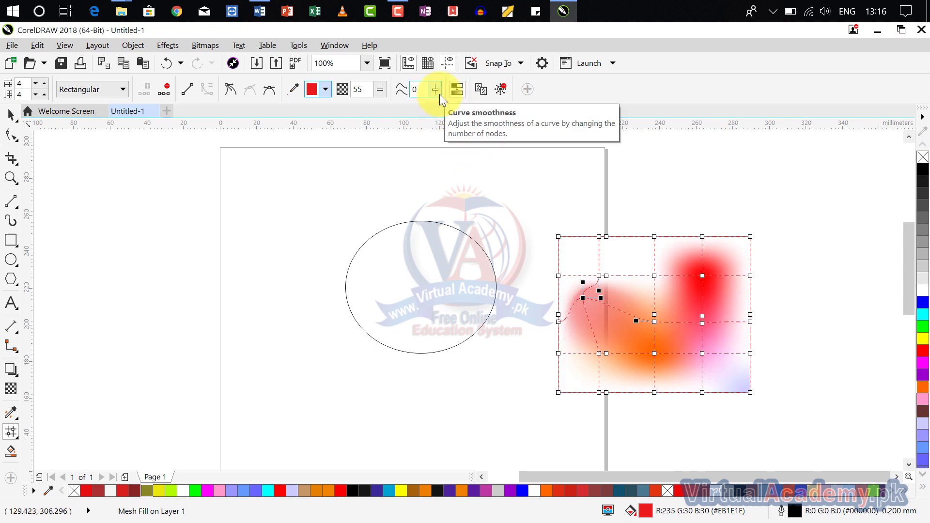
pyautogui.click(440, 94)
pyautogui.click(440, 105)
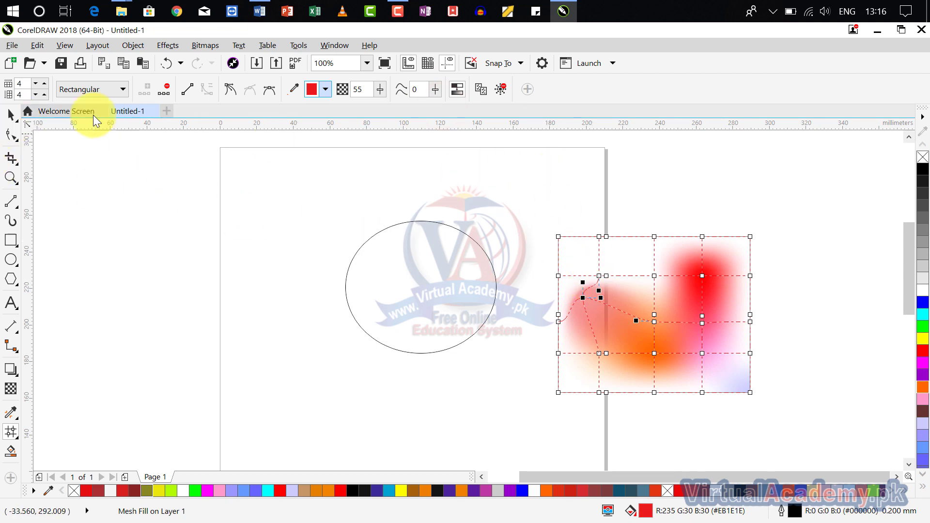
# Step: Select the unfilled ellipse and fill it with solid yellow
pyautogui.click(457, 311)
pyautogui.click(493, 303)
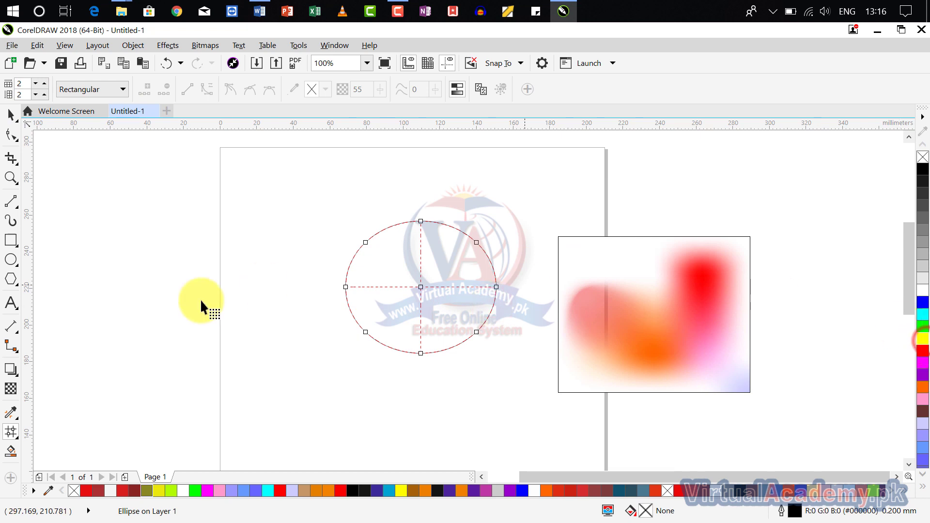
pyautogui.click(10, 116)
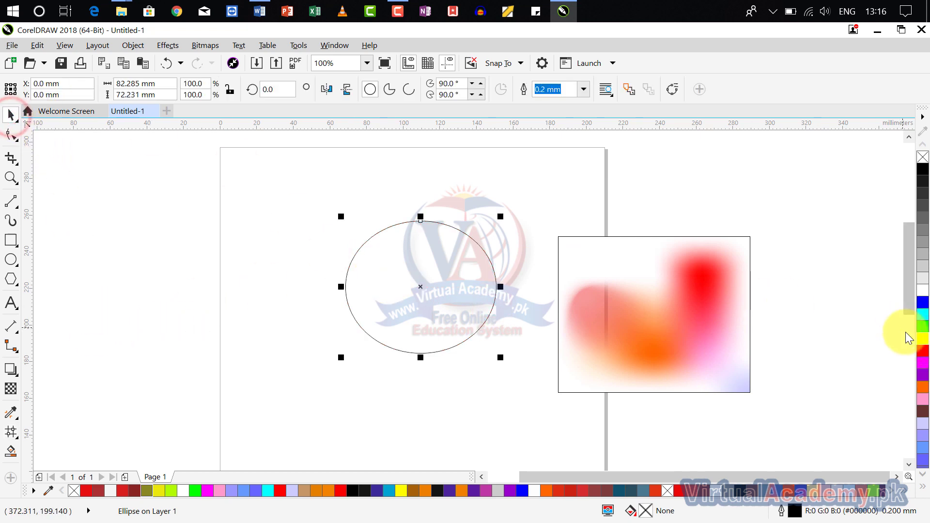
pyautogui.click(921, 338)
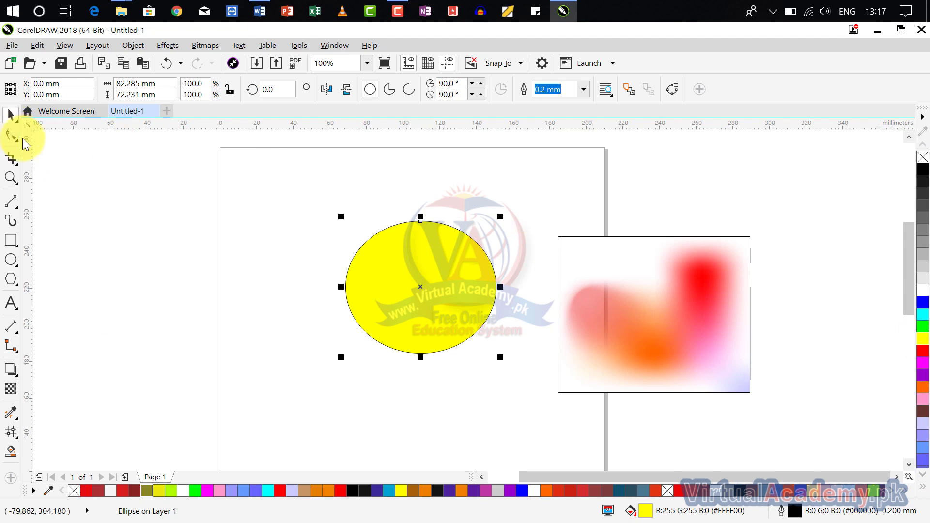
# Step: Move the mesh-filled rectangle onto the yellow ellipse so that it covers most of the ellipse
pyautogui.click(40, 145)
pyautogui.click(691, 354)
pyautogui.moveTo(656, 313); pyautogui.dragTo(484, 293)
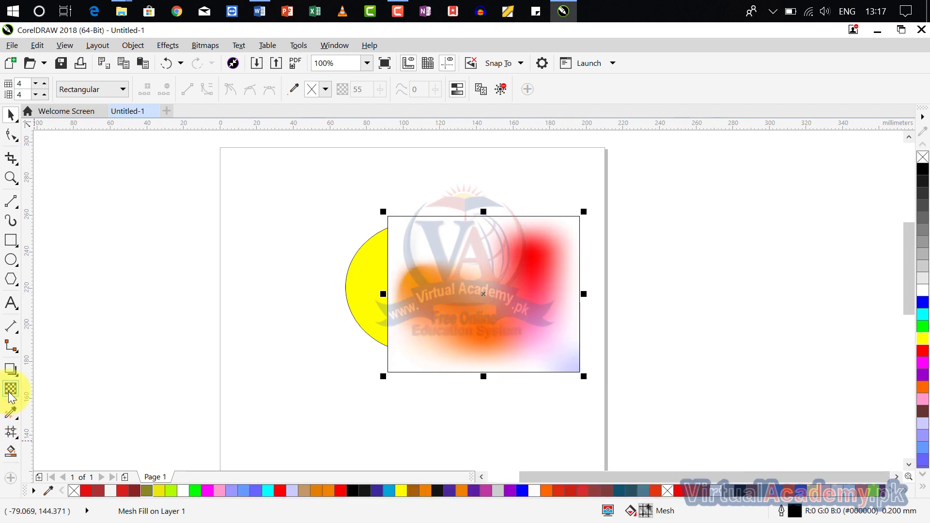
# Step: Reopen the rectangle's mesh with Mesh Fill, select the semi-transparent red node and set its transparency to 90
pyautogui.click(13, 433)
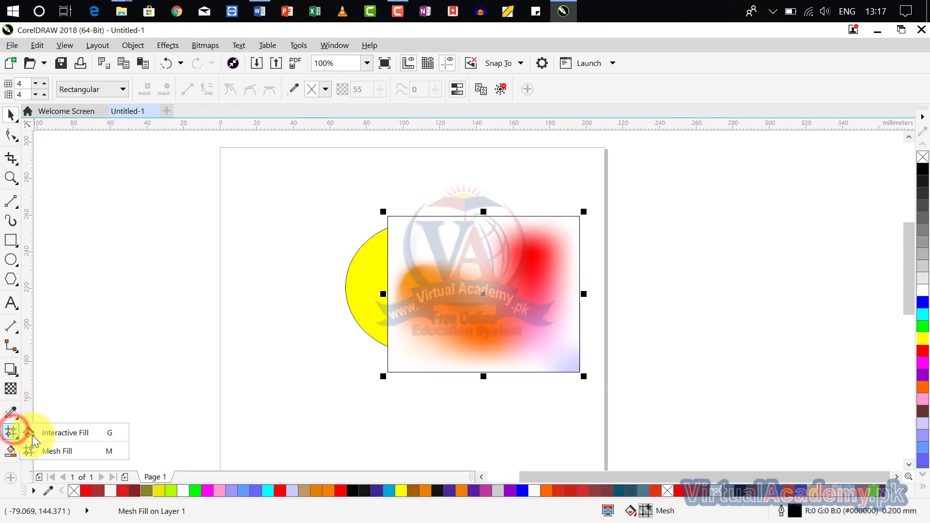
pyautogui.click(53, 449)
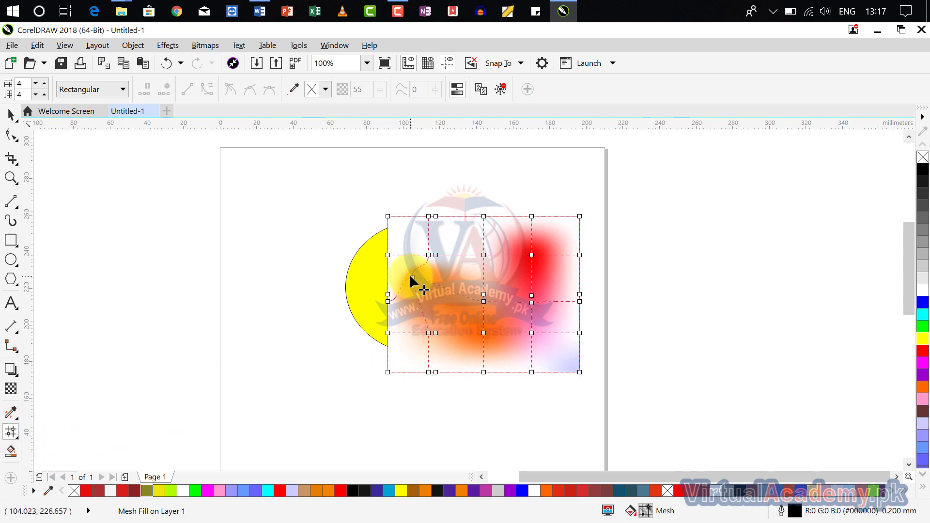
pyautogui.moveTo(411, 276); pyautogui.dragTo(423, 248)
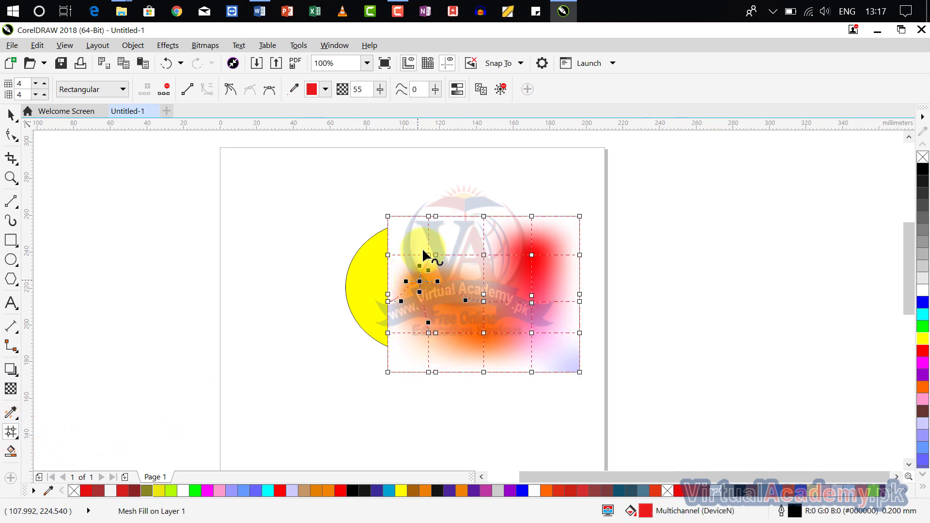
pyautogui.click(379, 92)
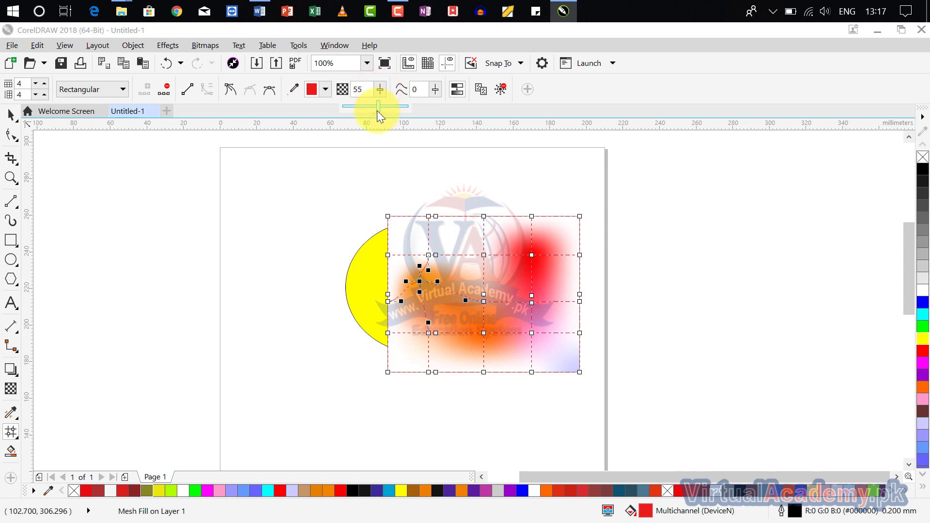
pyautogui.moveTo(376, 110); pyautogui.dragTo(401, 112)
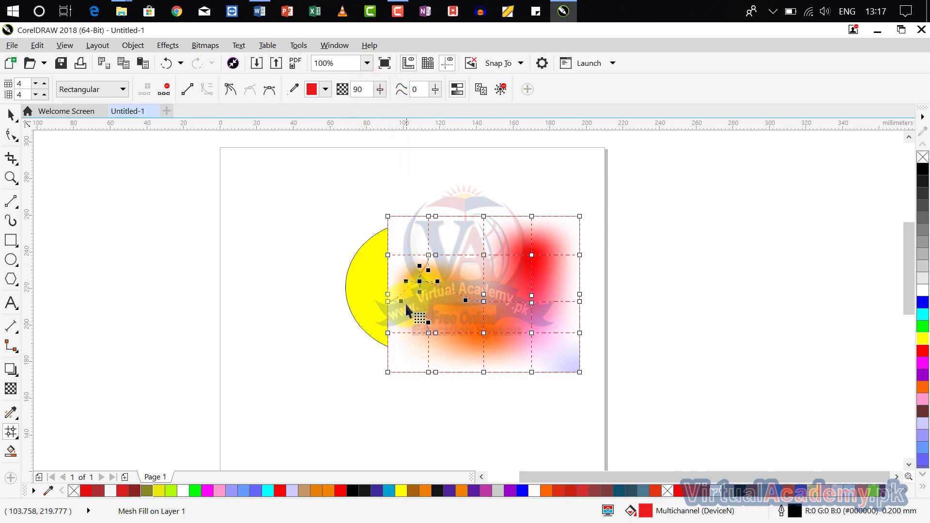
# Step: Adjust the curve smoothness at the selected mesh node and set the node's transparency to 100
pyautogui.click(431, 92)
pyautogui.click(431, 105)
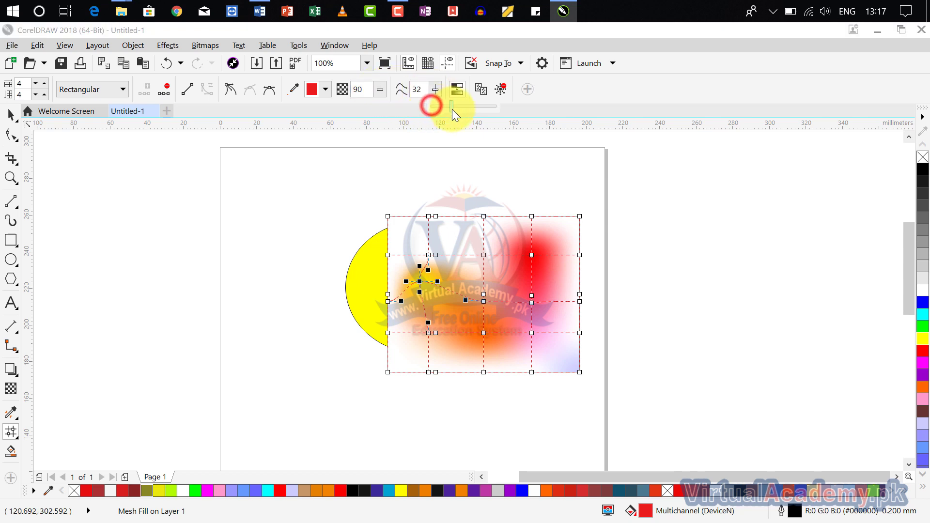
pyautogui.click(380, 91)
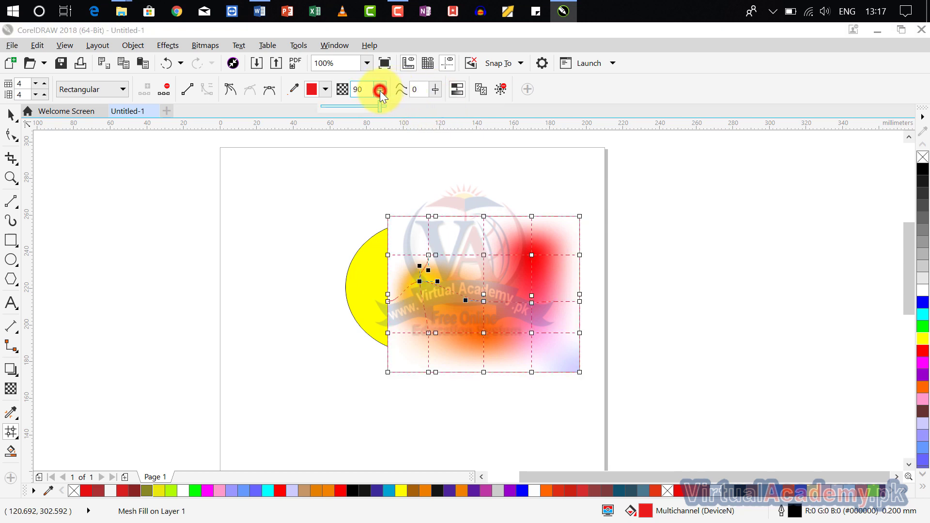
pyautogui.moveTo(379, 108); pyautogui.dragTo(391, 106)
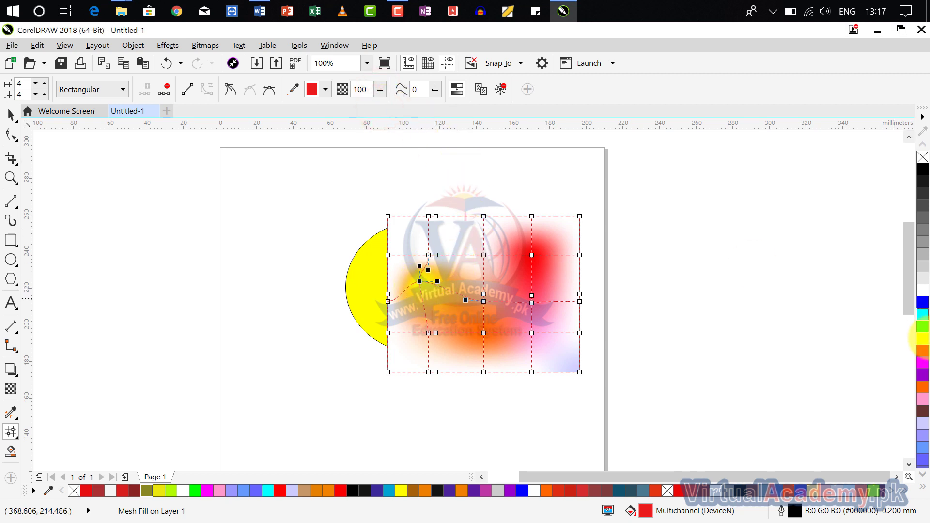
# Step: Select the ellipse behind the mesh-filled rectangle and change its fill to red
pyautogui.click(380, 284)
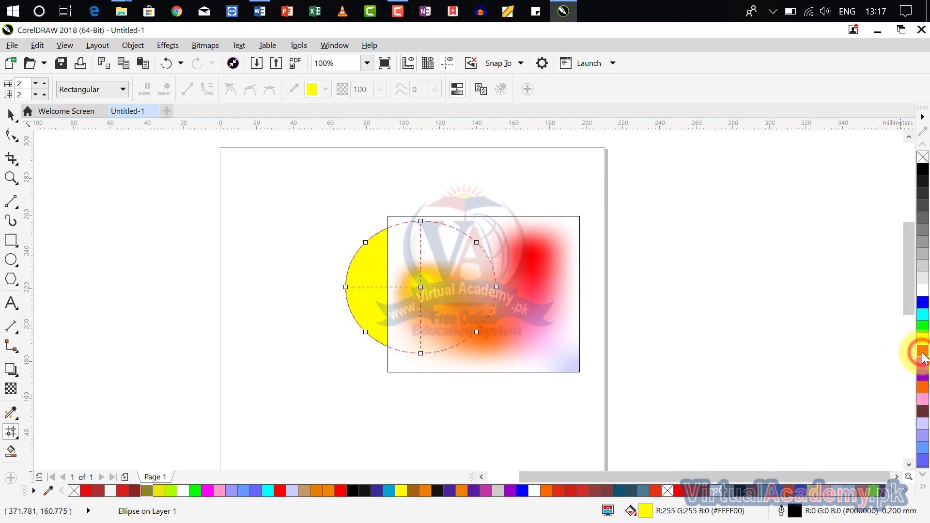
pyautogui.click(18, 124)
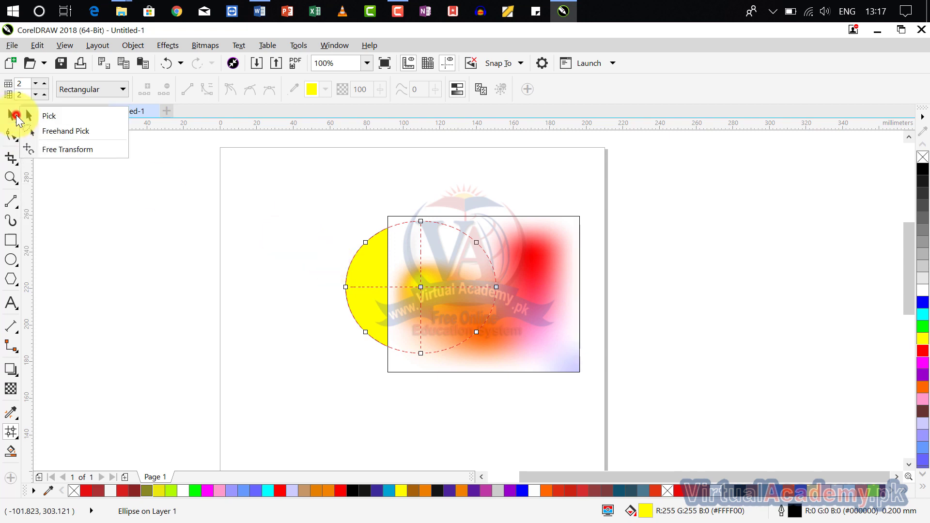
pyautogui.click(14, 116)
pyautogui.click(382, 280)
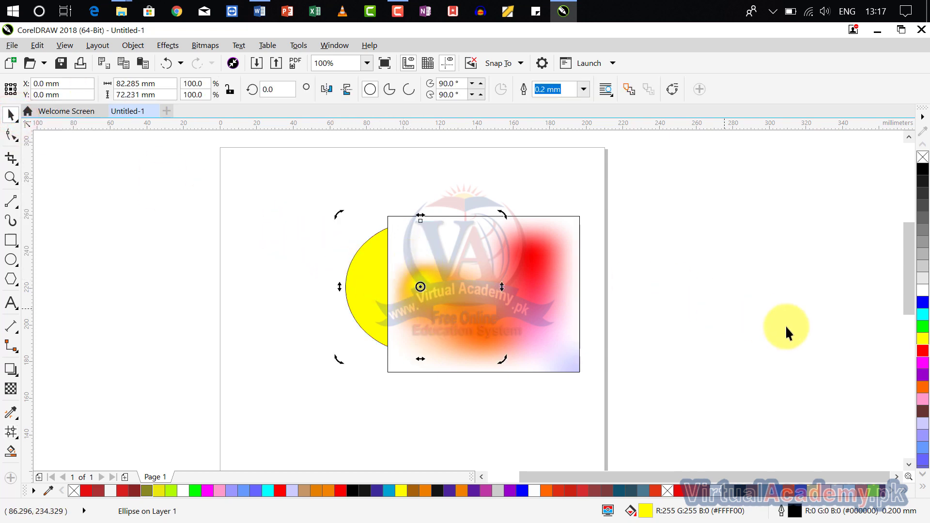
pyautogui.click(923, 352)
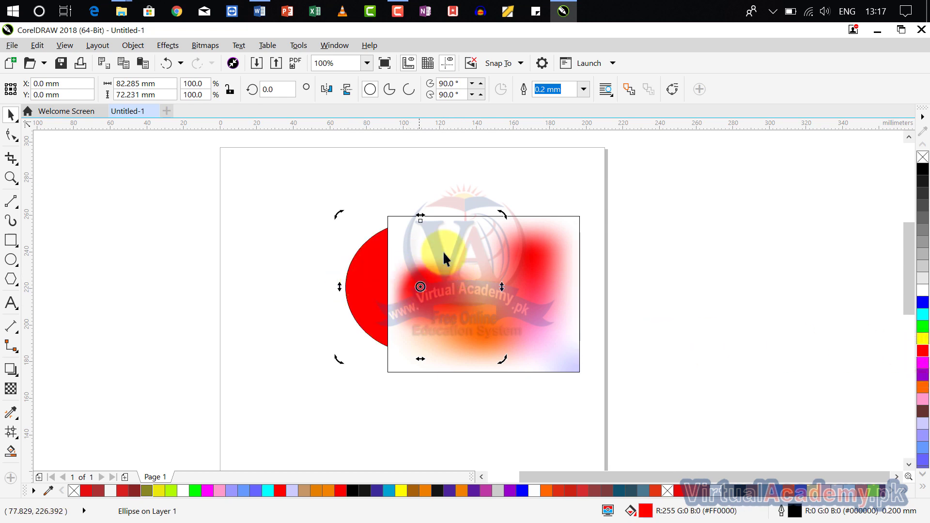
# Step: Move the mesh-filled rectangle off the red ellipse to its right side
pyautogui.click(625, 320)
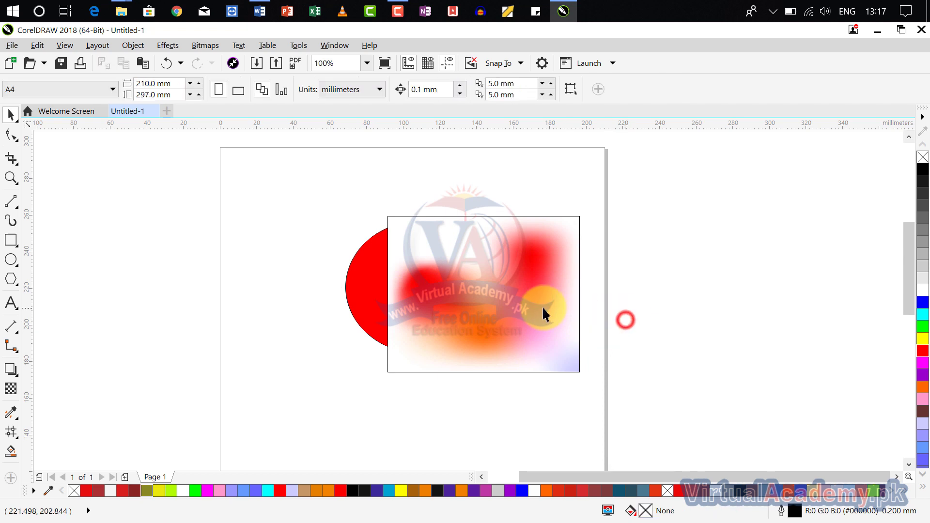
pyautogui.click(542, 310)
pyautogui.moveTo(543, 328); pyautogui.dragTo(655, 315)
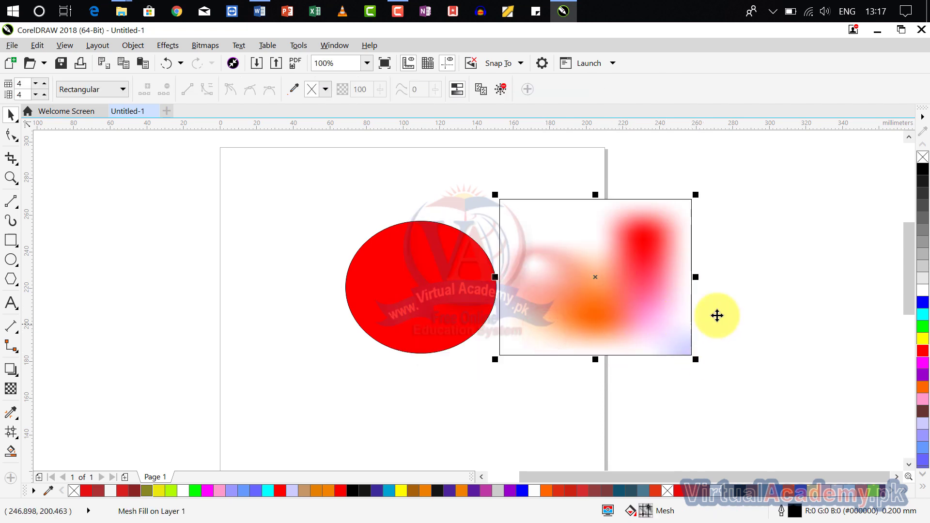
# Step: Delete the mesh-filled rectangle and the red ellipse from the page
pyautogui.click(764, 293)
pyautogui.click(637, 291)
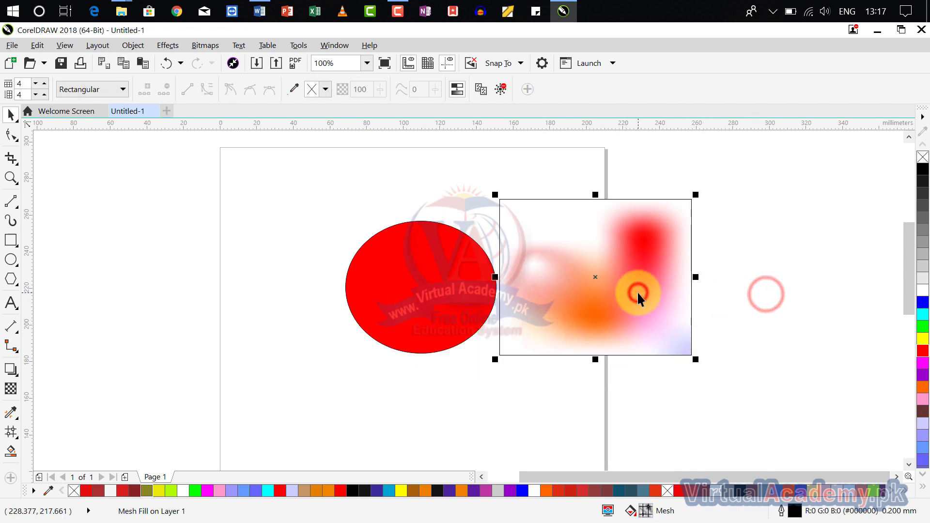
pyautogui.press('Delete')
pyautogui.click(465, 292)
pyautogui.press('Delete')
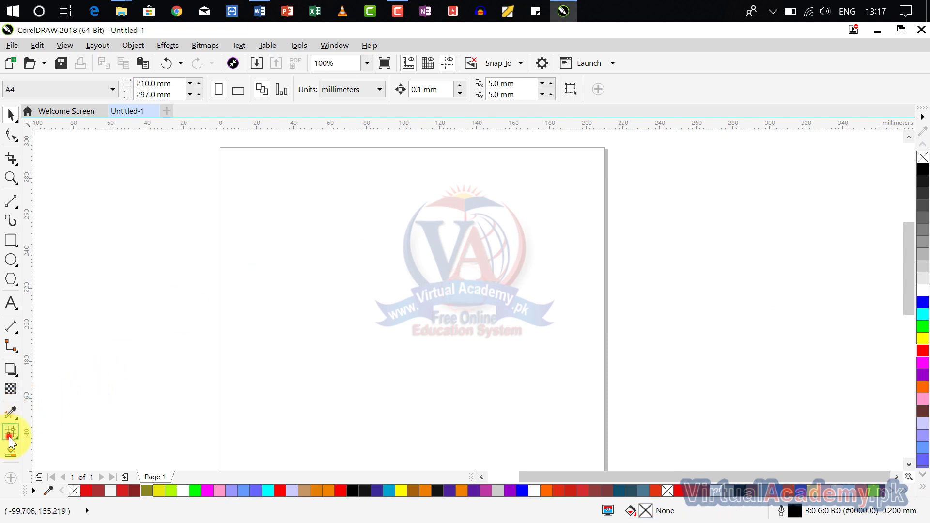
pyautogui.click(10, 442)
pyautogui.click(96, 452)
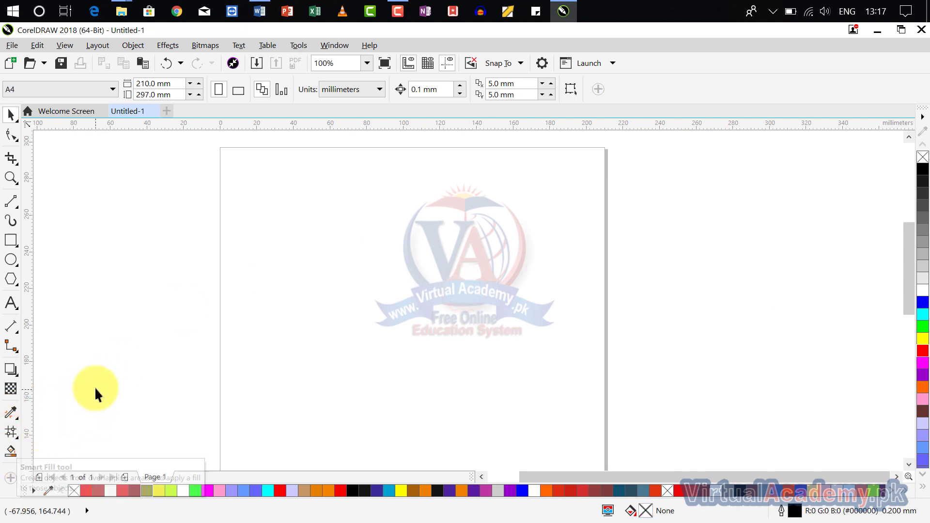
# Step: Draw a rectangle about 123 mm wide and 92 mm high on the upper part of the page
pyautogui.click(12, 237)
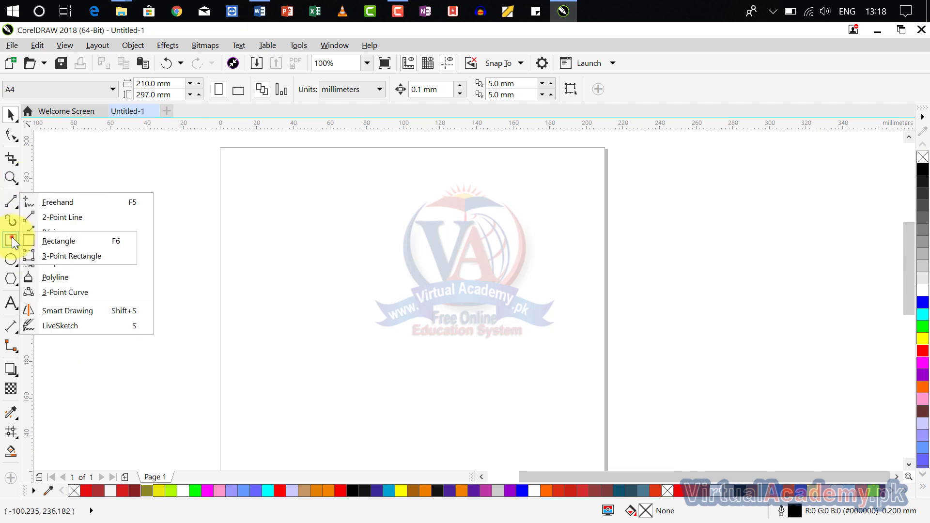
pyautogui.click(60, 240)
pyautogui.moveTo(300, 213); pyautogui.dragTo(527, 383)
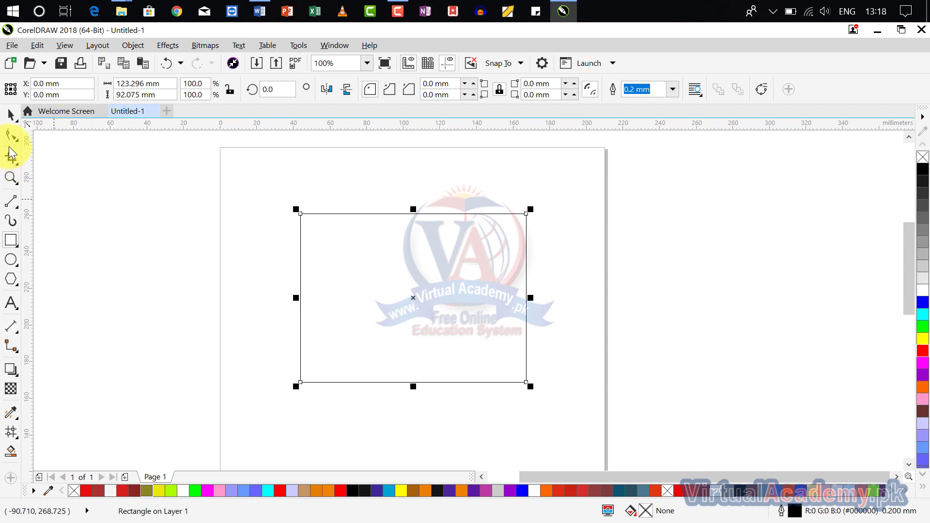
# Step: Divide the rectangle into four parts with one vertical and one horizontal 2-Point Line running from edge to edge
pyautogui.click(14, 161)
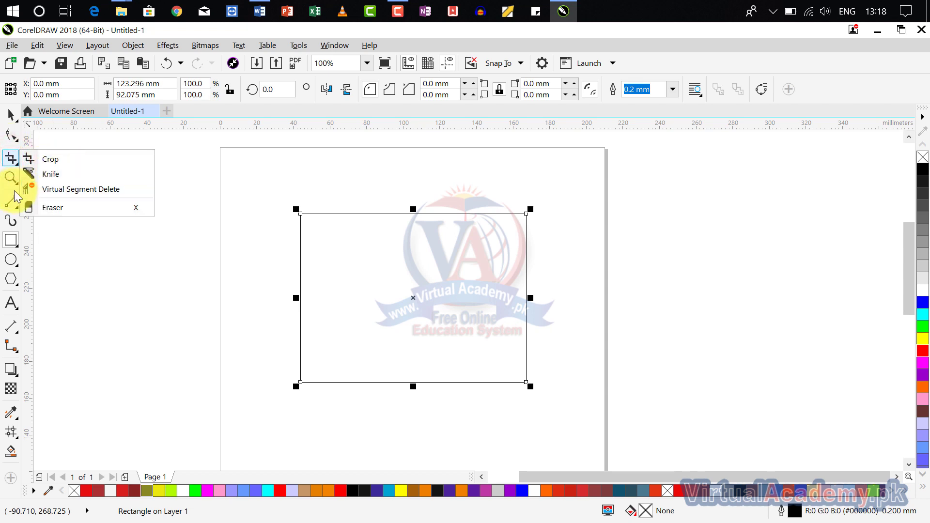
pyautogui.click(13, 206)
pyautogui.click(90, 201)
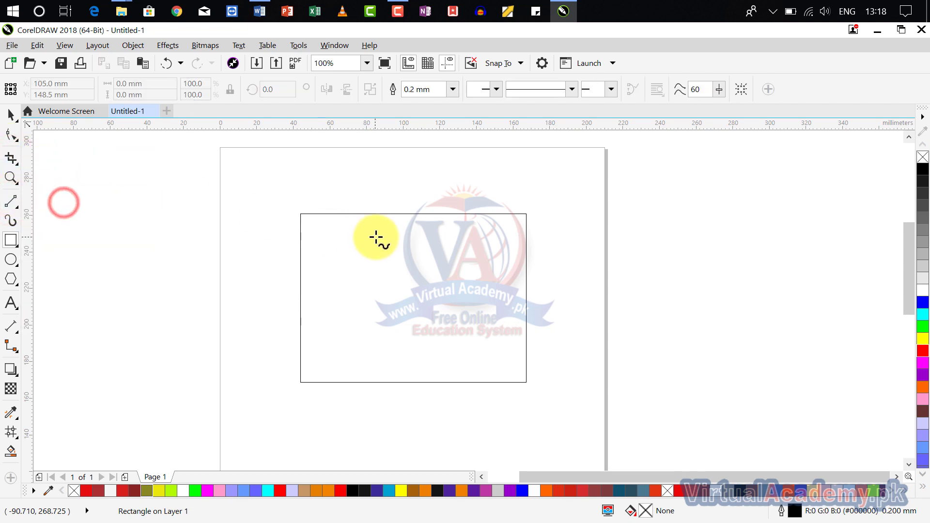
pyautogui.click(11, 203)
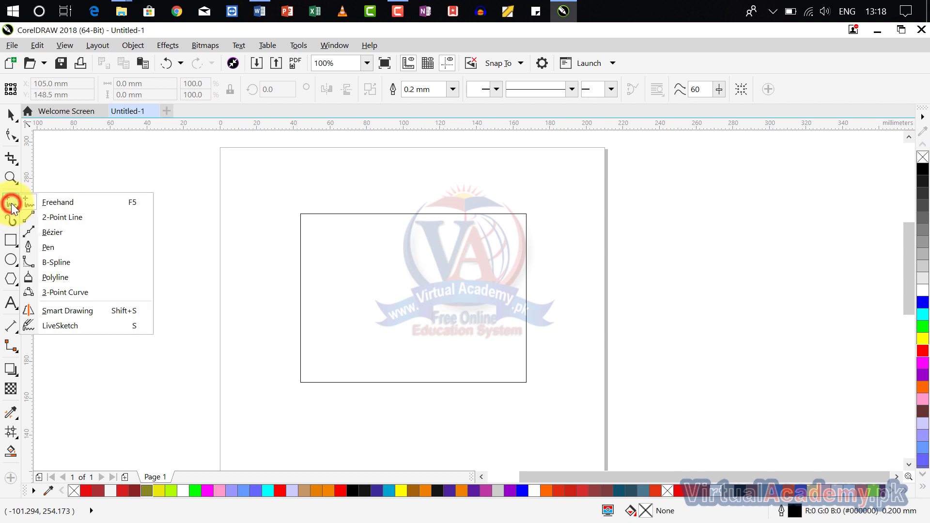
pyautogui.click(66, 215)
pyautogui.moveTo(401, 214); pyautogui.dragTo(404, 381)
pyautogui.moveTo(300, 293); pyautogui.dragTo(526, 293)
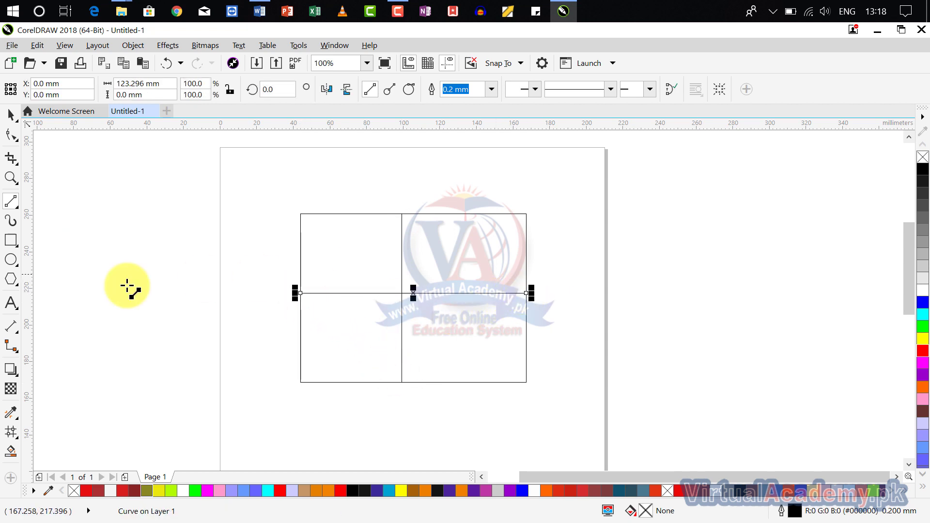
# Step: Draw an ellipse about 123 by 92 mm that fits exactly inside the rectangle's corners, and deselect it
pyautogui.click(10, 261)
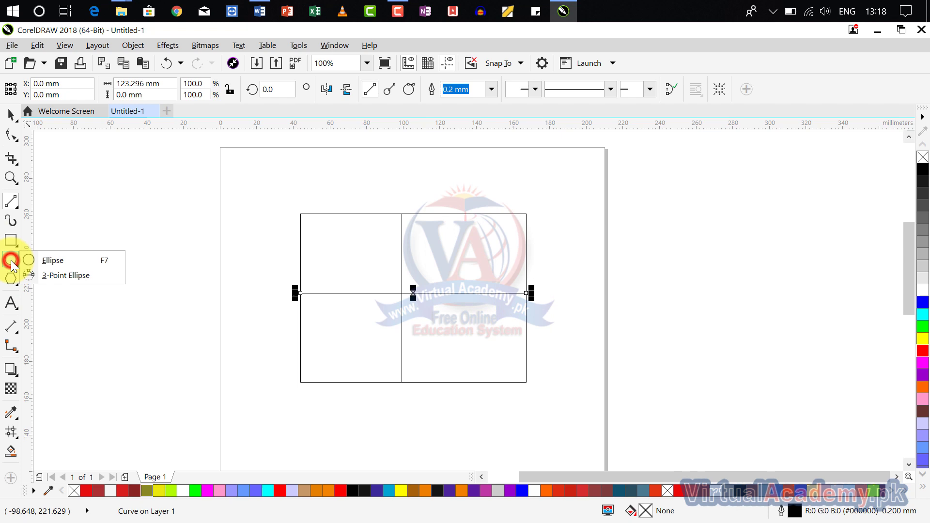
pyautogui.click(52, 260)
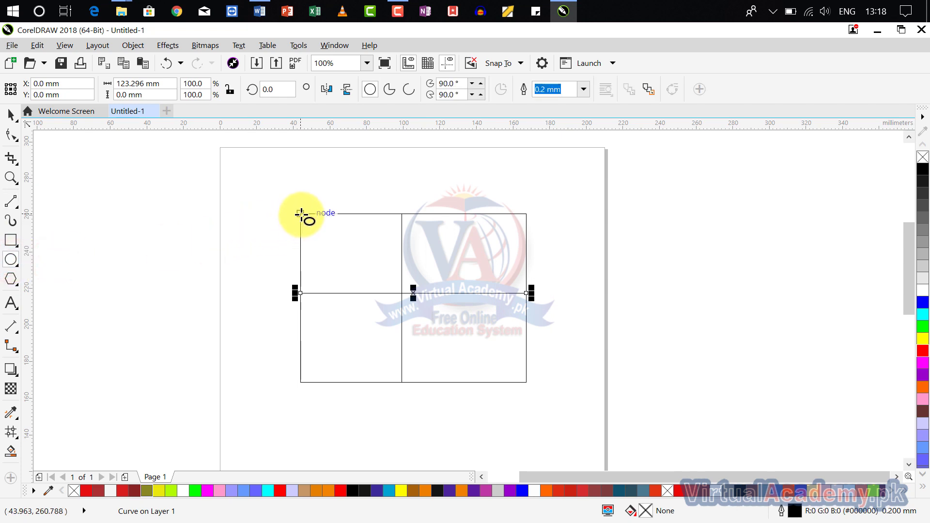
pyautogui.moveTo(301, 213); pyautogui.dragTo(526, 382)
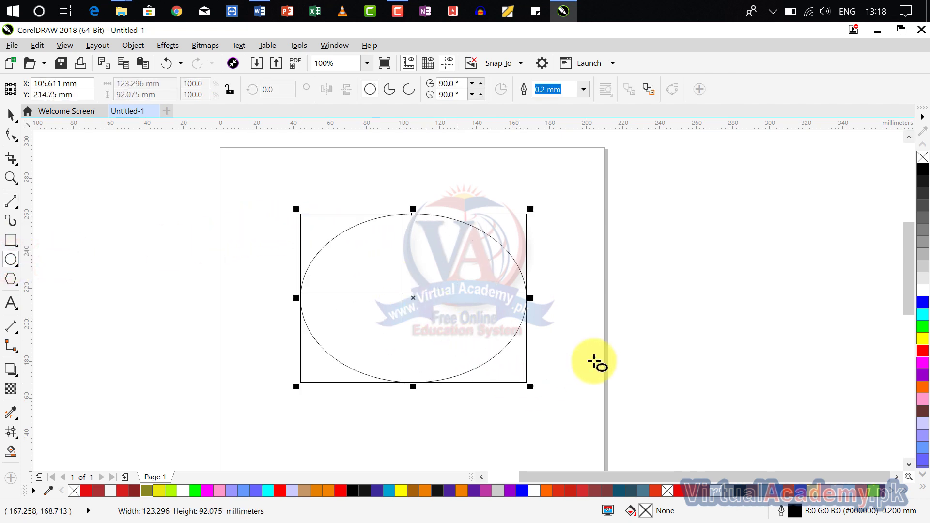
pyautogui.click(616, 276)
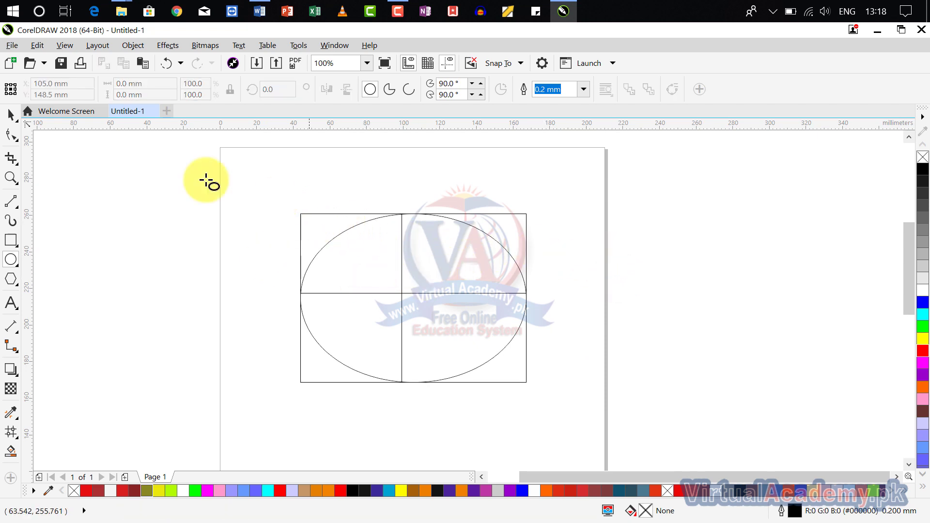
# Step: Move the rectangle up and left away from the ellipse and lines, and undo the move
pyautogui.click(10, 115)
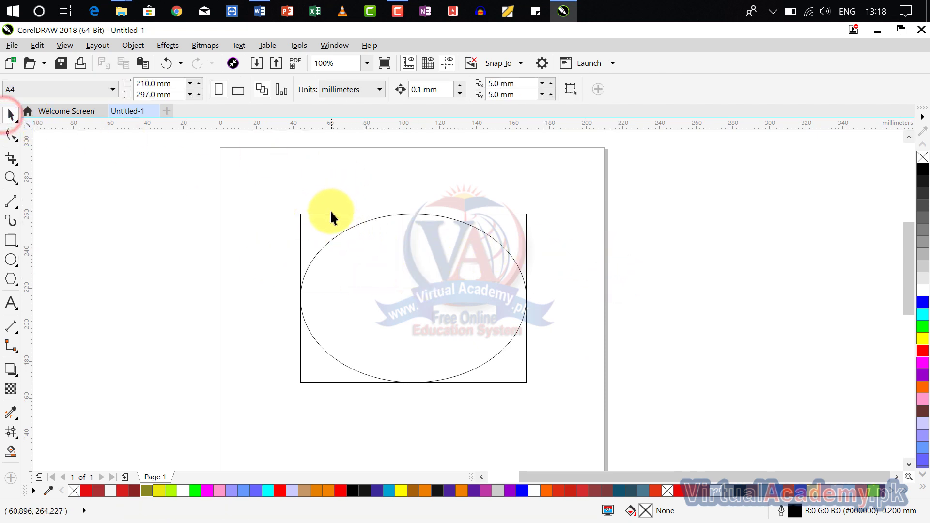
pyautogui.click(330, 213)
pyautogui.moveTo(316, 202); pyautogui.dragTo(262, 161)
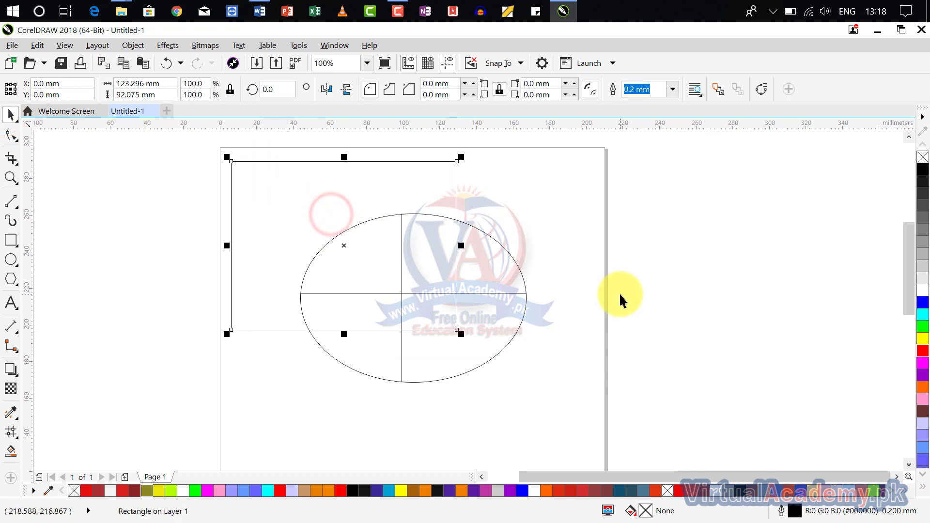
pyautogui.hotkey('ctrl', 'z')
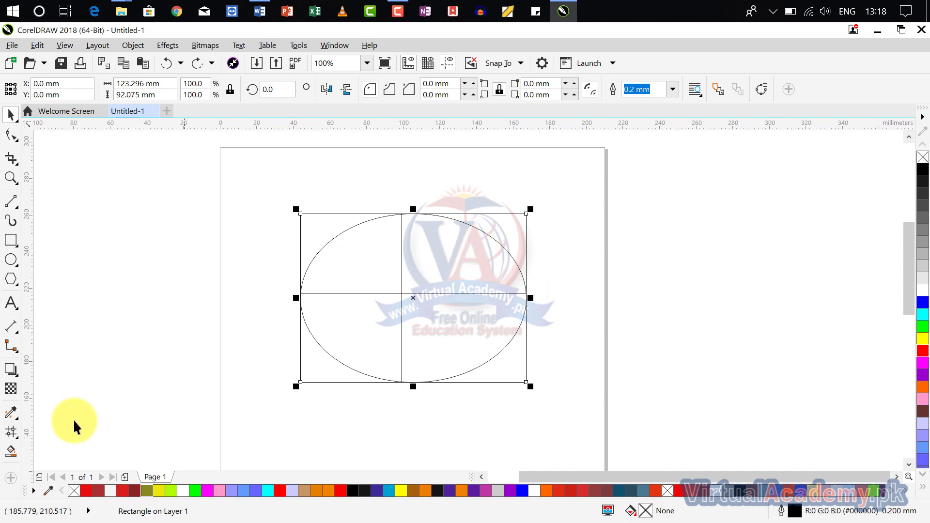
# Step: Smart-fill the area between the ellipse and the rectangle's upper-left corner with blue and a 1.5 mm red outline
pyautogui.click(11, 453)
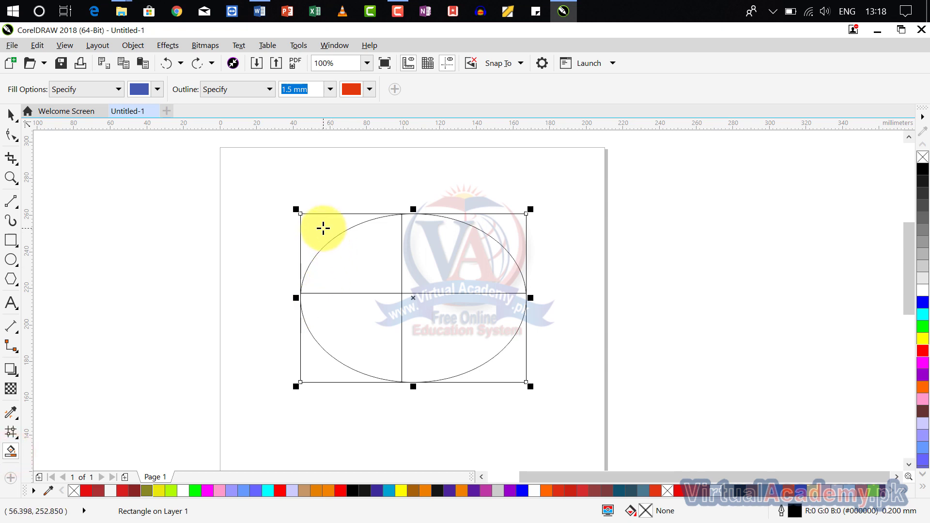
pyautogui.click(323, 228)
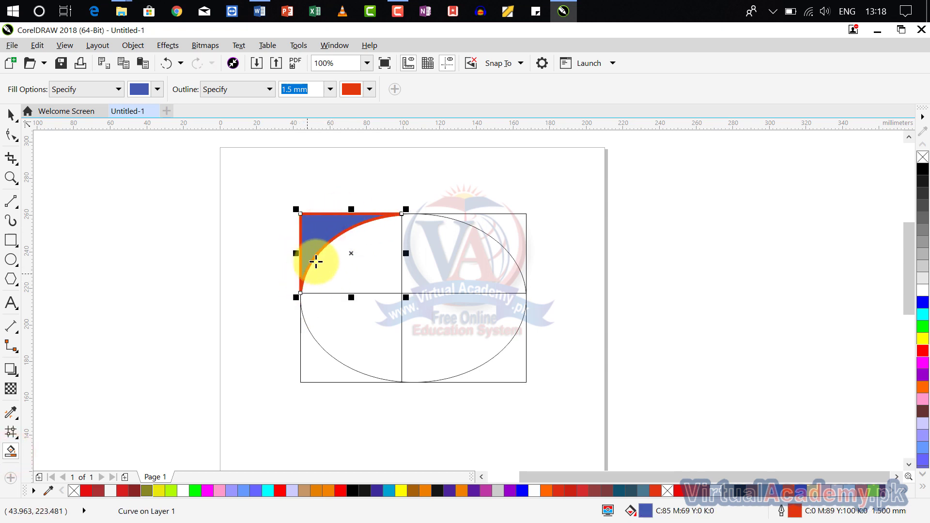
# Step: Set the Smart Fill colour to C0 M93 Y100 K0, with a 1.0 mm outline coloured C0 M89 Y100 K0
pyautogui.click(157, 87)
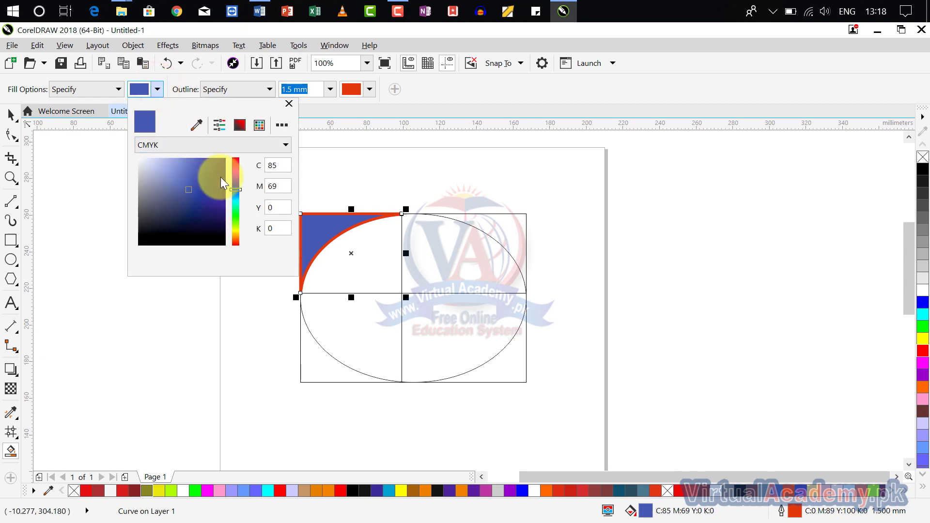
pyautogui.click(219, 159)
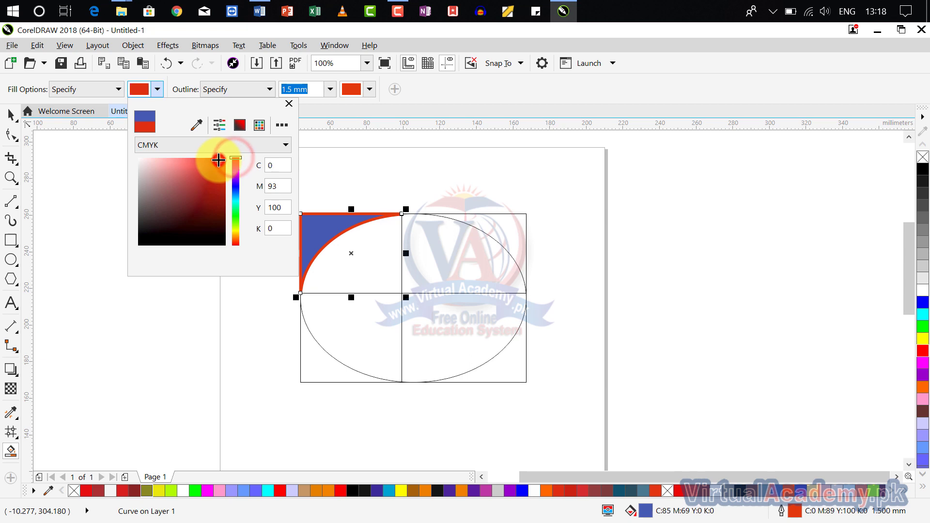
pyautogui.click(375, 163)
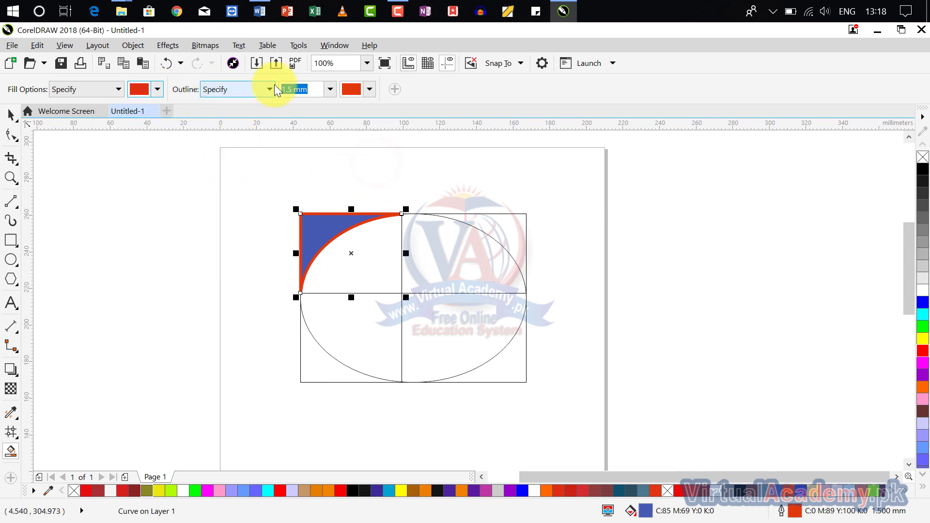
pyautogui.click(369, 89)
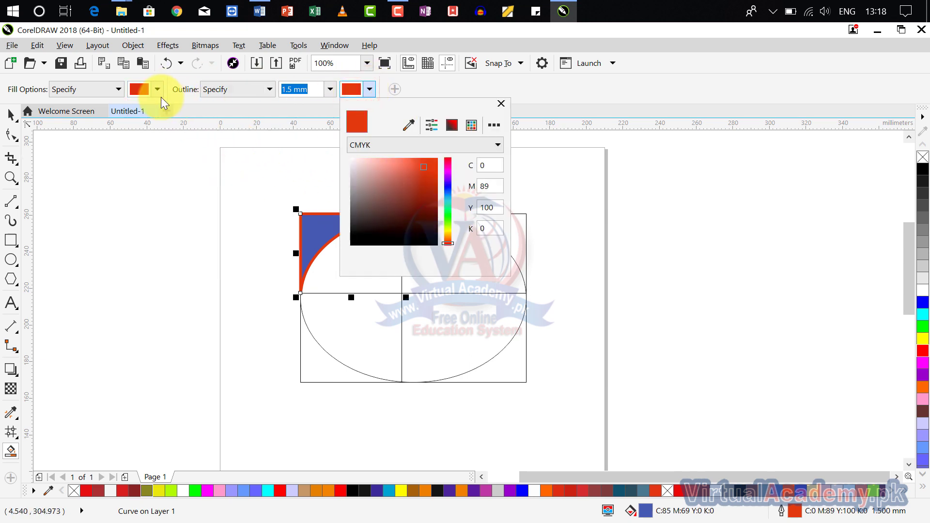
pyautogui.click(413, 186)
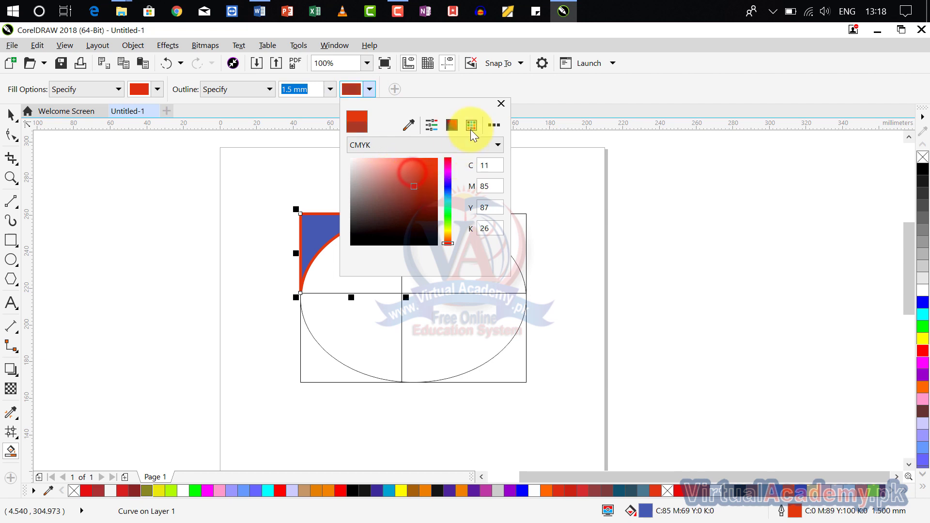
pyautogui.click(431, 167)
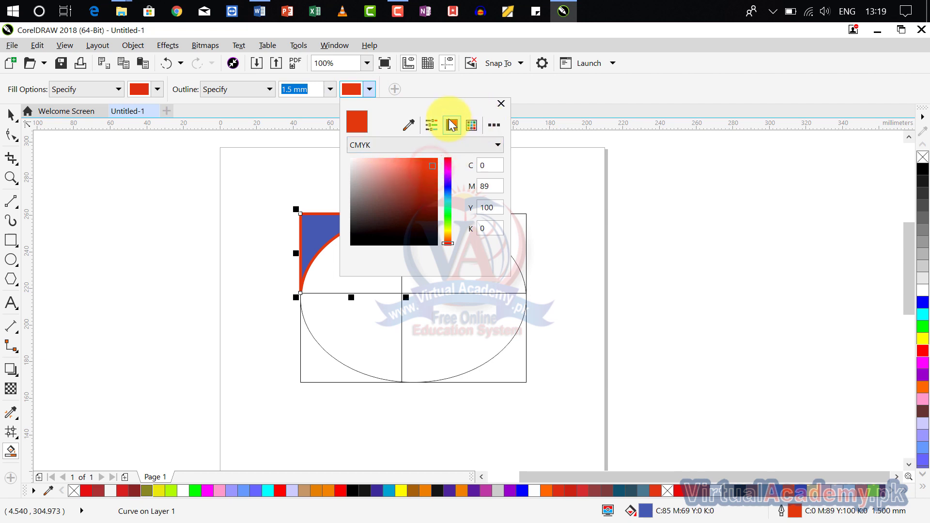
pyautogui.click(501, 104)
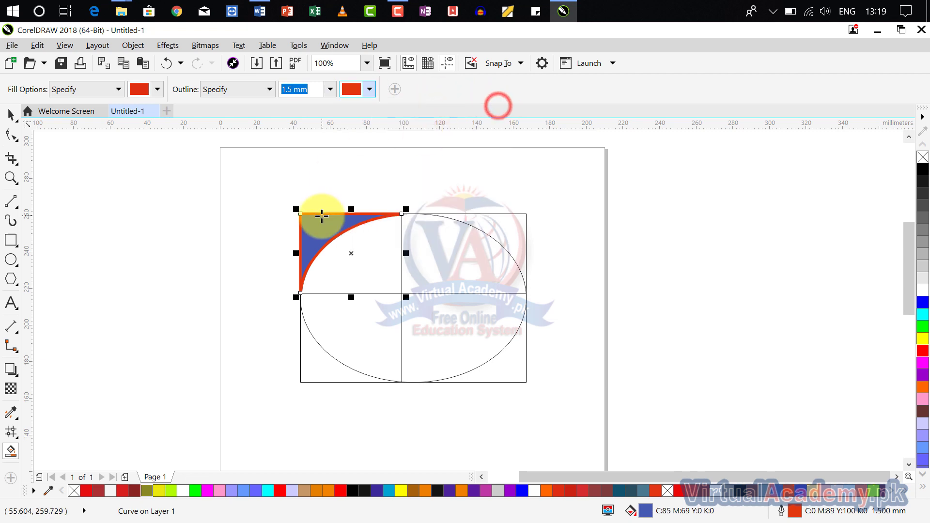
pyautogui.click(334, 90)
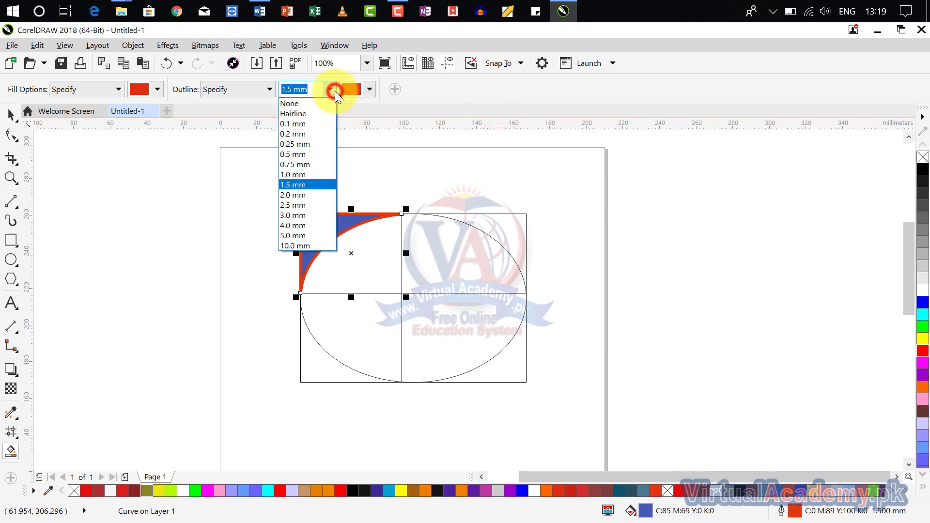
pyautogui.click(302, 176)
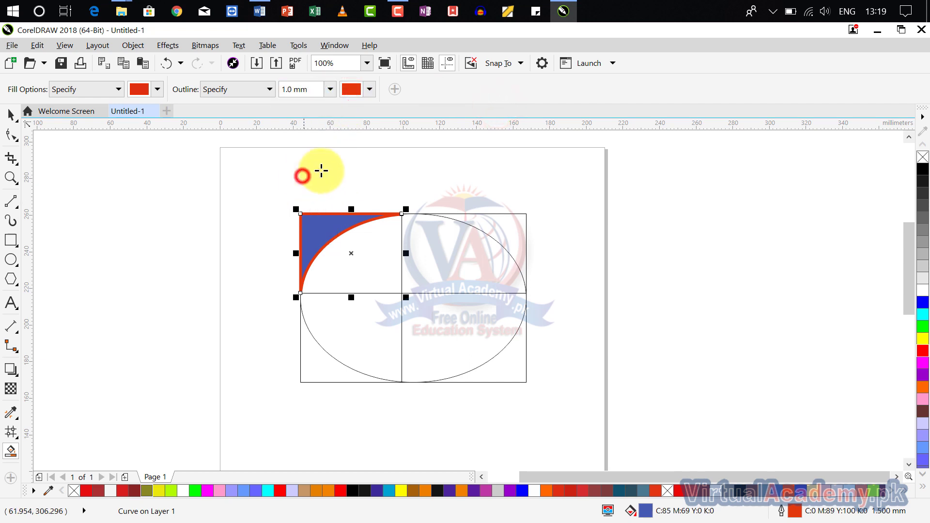
# Step: Smart-fill the rectangle's upper-right, lower-right and lower-left corner areas outside the ellipse with red and a 1.0 mm red outline
pyautogui.click(506, 235)
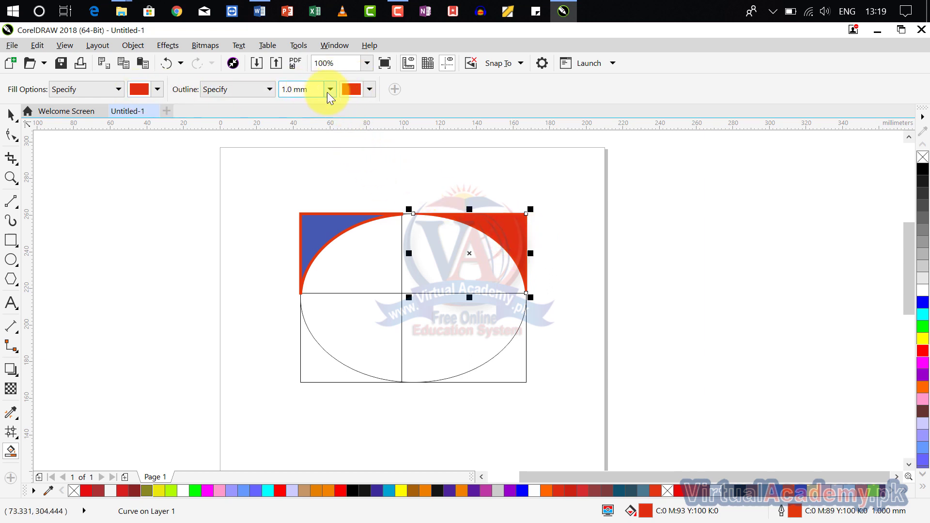
pyautogui.click(499, 241)
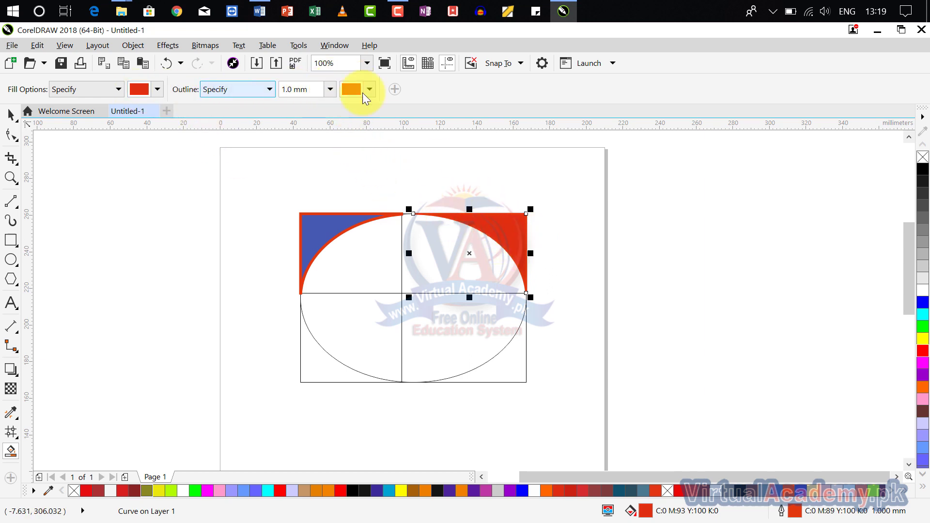
pyautogui.click(153, 90)
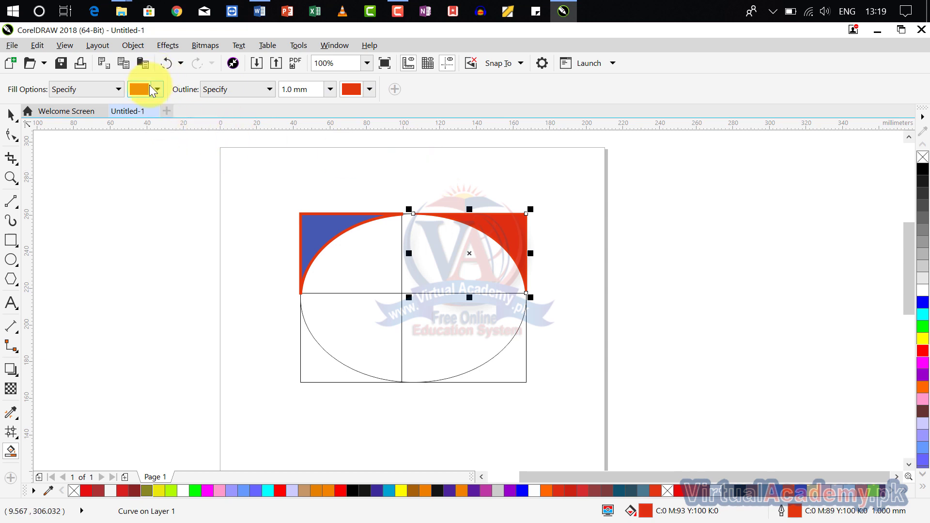
pyautogui.click(358, 90)
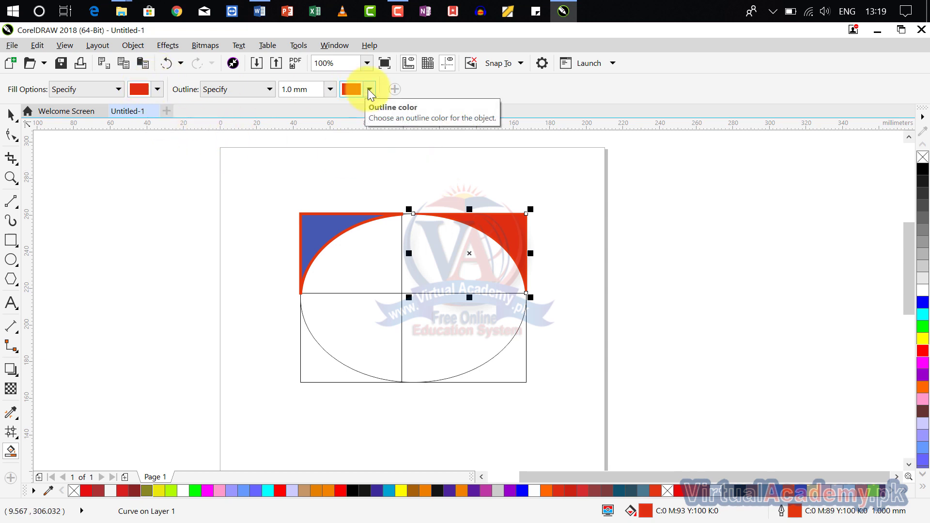
pyautogui.click(369, 90)
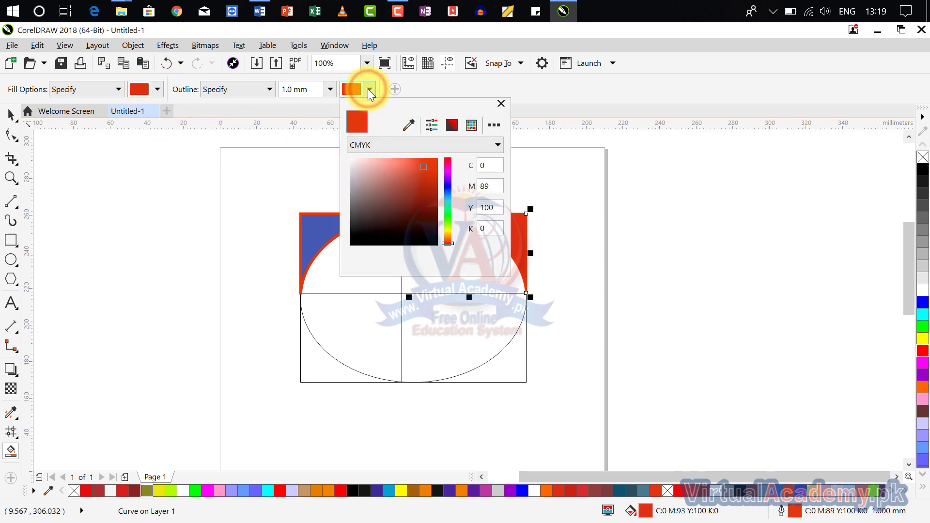
pyautogui.click(585, 175)
pyautogui.click(509, 368)
pyautogui.click(329, 371)
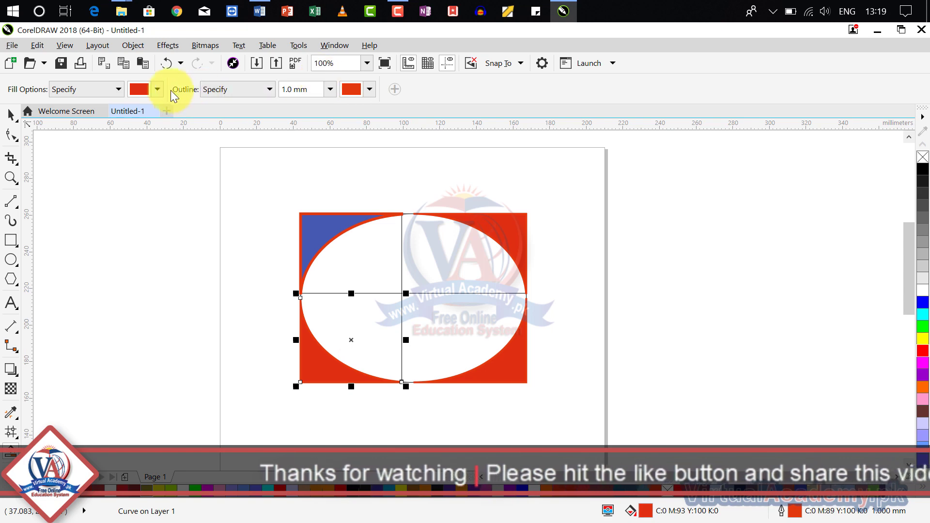
# Step: Set the Smart Fill colour to yellow C13 M1 Y92 K3, with a 3.0 mm outline coloured C0 M94 Y100 K0
pyautogui.click(156, 90)
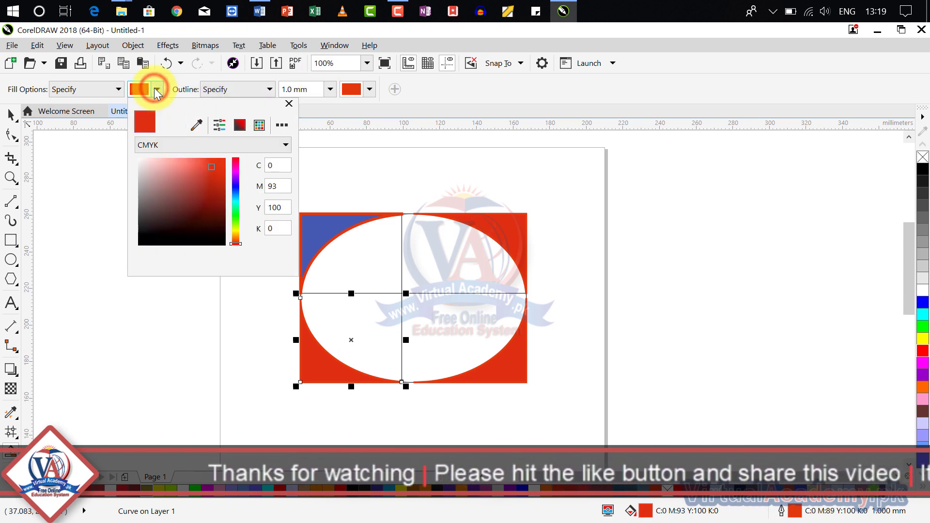
pyautogui.click(239, 177)
pyautogui.click(236, 231)
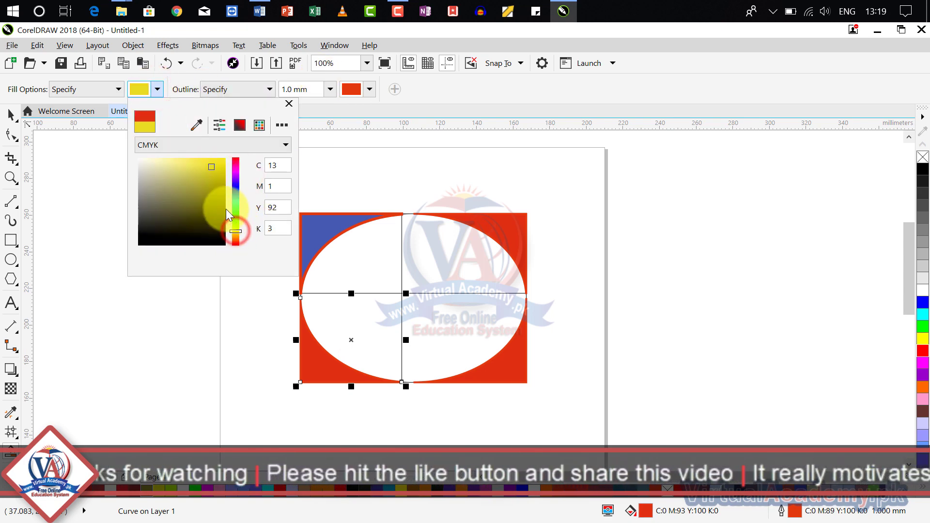
pyautogui.click(370, 87)
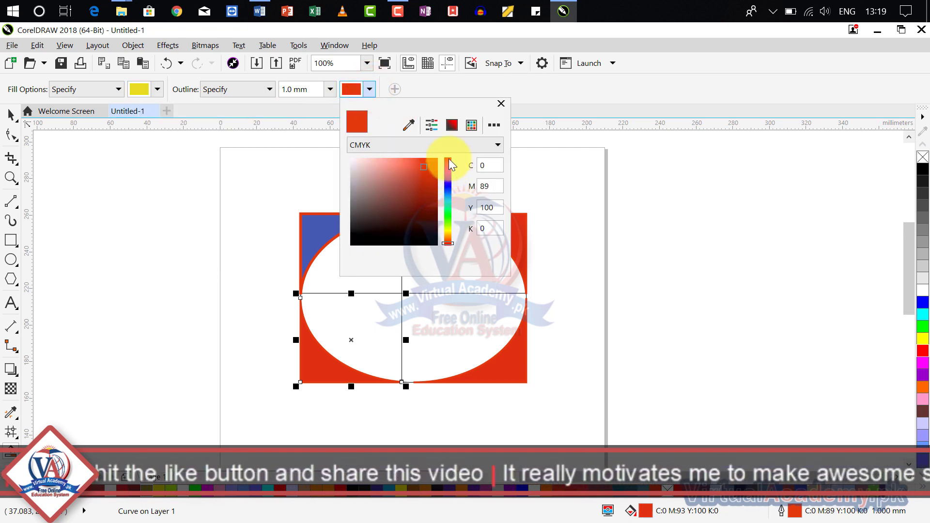
pyautogui.click(516, 108)
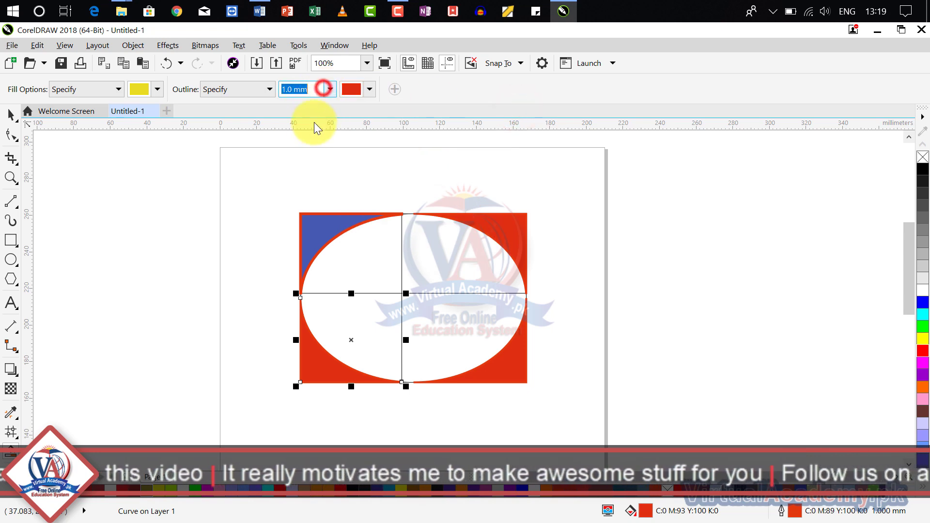
pyautogui.click(330, 90)
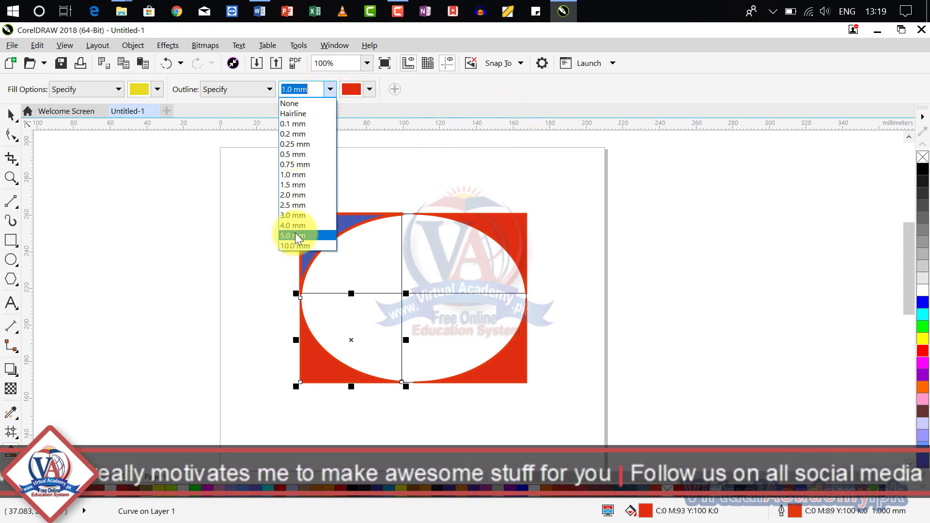
pyautogui.click(297, 215)
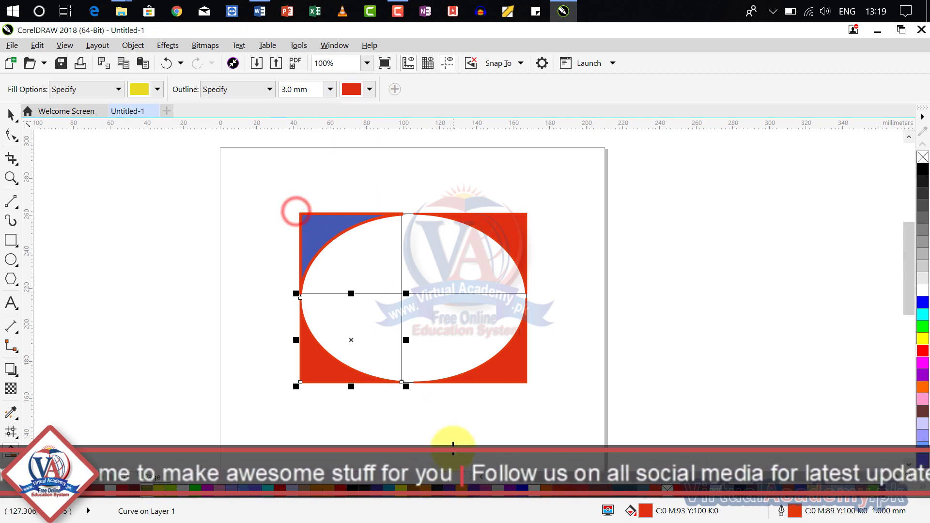
# Step: Smart-fill all four quarters of the ellipse with yellow and a 3.0 mm red outline
pyautogui.click(371, 348)
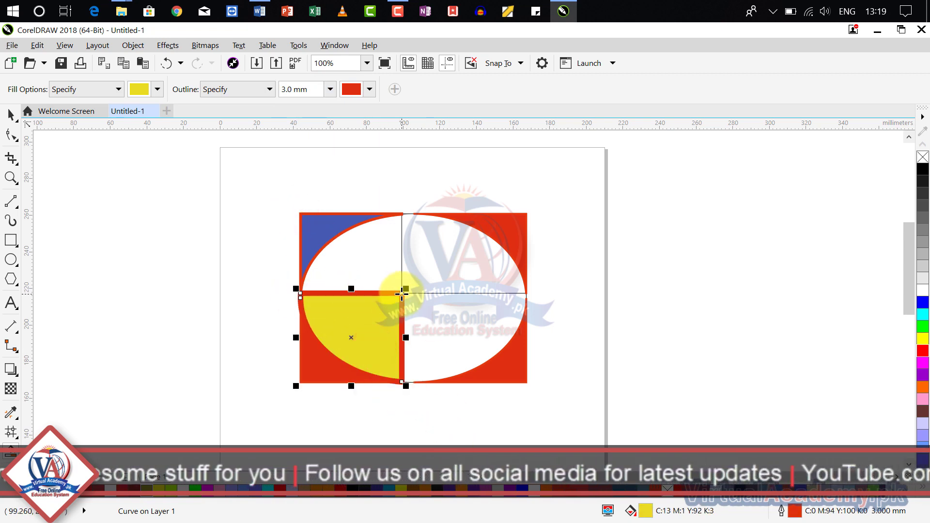
pyautogui.click(428, 287)
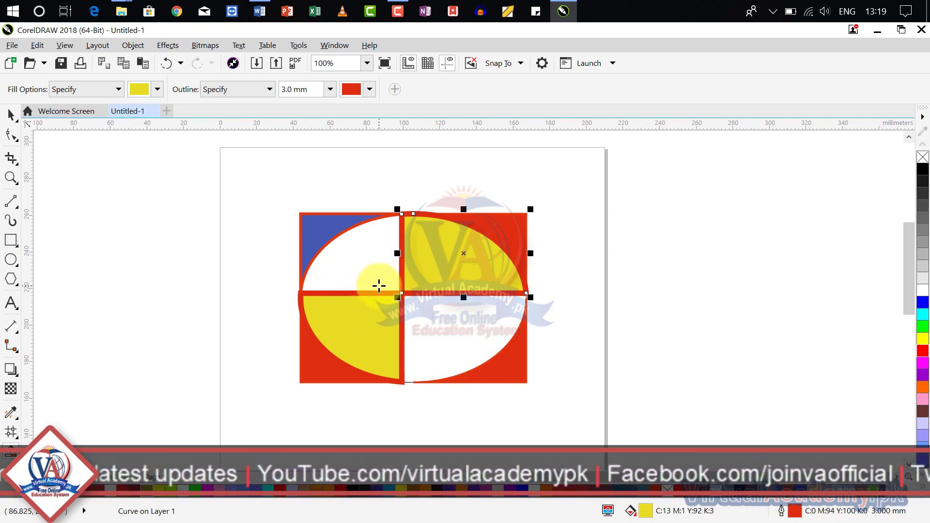
pyautogui.click(486, 270)
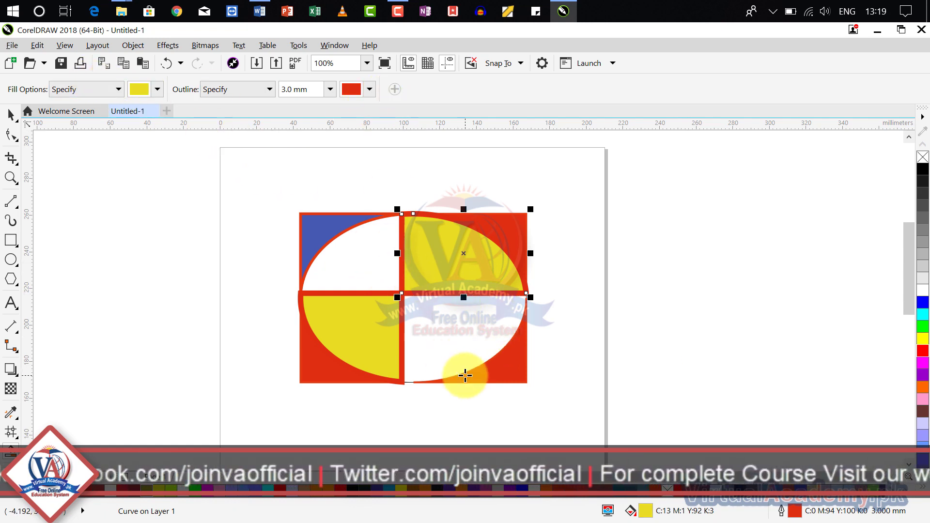
pyautogui.click(459, 355)
pyautogui.click(336, 249)
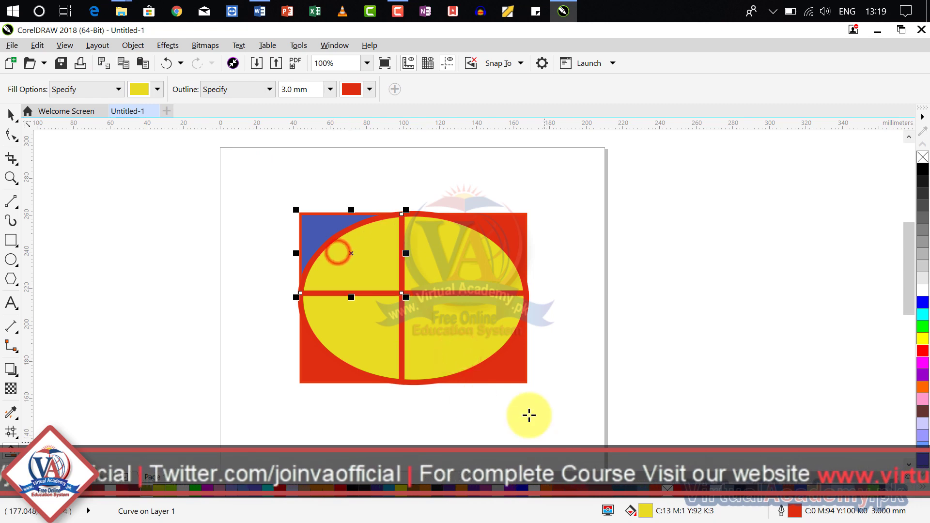
# Step: Move the four filled corner pieces outward, away from the ellipse and the rectangle
pyautogui.click(10, 116)
pyautogui.click(643, 306)
pyautogui.click(500, 237)
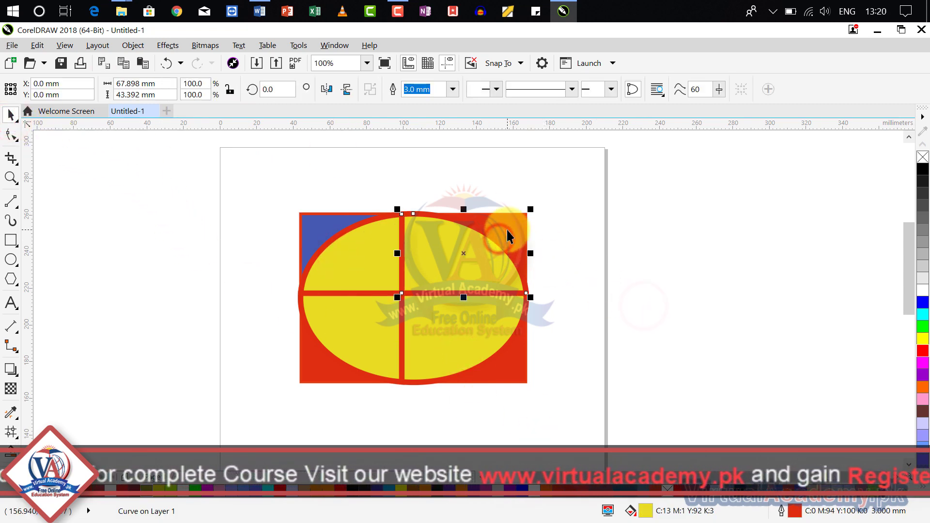
pyautogui.moveTo(500, 236); pyautogui.dragTo(654, 216)
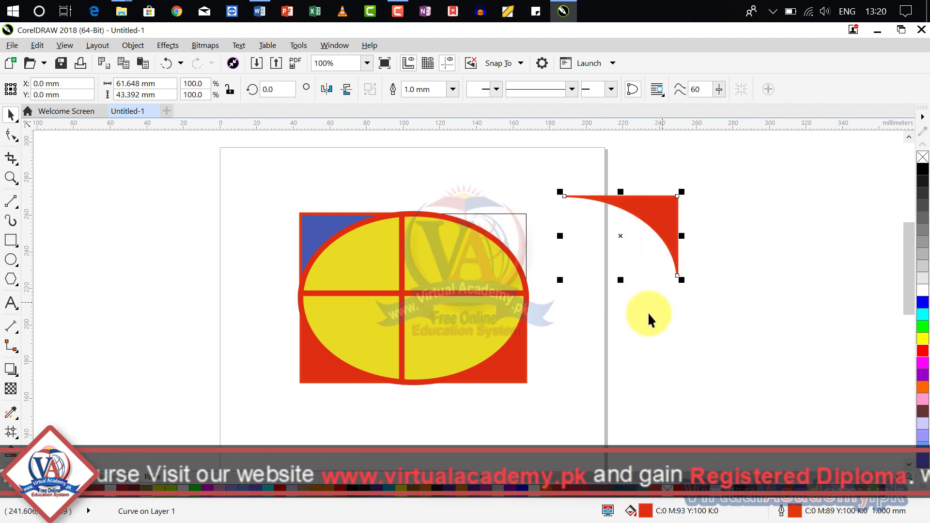
pyautogui.click(519, 363)
pyautogui.moveTo(519, 367); pyautogui.dragTo(804, 411)
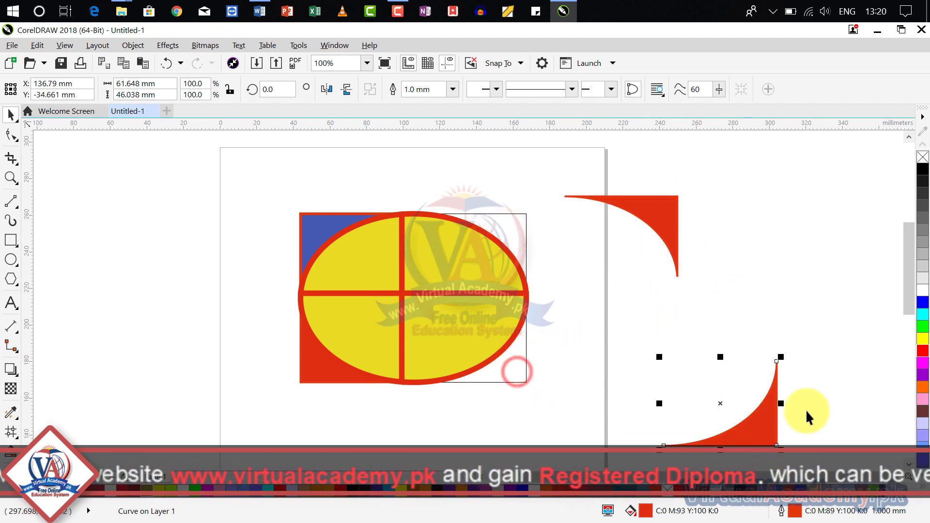
pyautogui.click(328, 236)
pyautogui.moveTo(328, 236); pyautogui.dragTo(262, 200)
pyautogui.click(332, 370)
pyautogui.moveTo(329, 371); pyautogui.dragTo(256, 402)
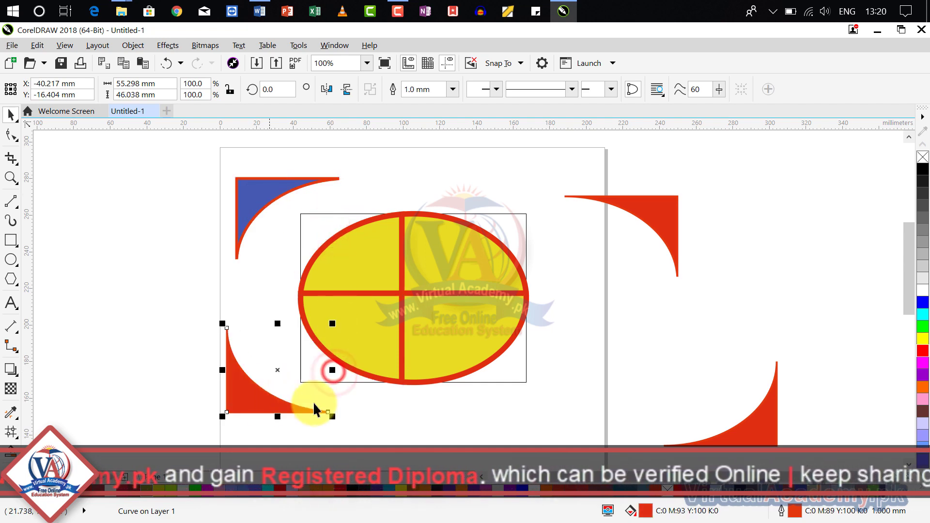
# Step: Move the four yellow quarter pieces outward so they separate from the original ellipse and dividing lines
pyautogui.click(477, 336)
pyautogui.moveTo(477, 335); pyautogui.dragTo(549, 428)
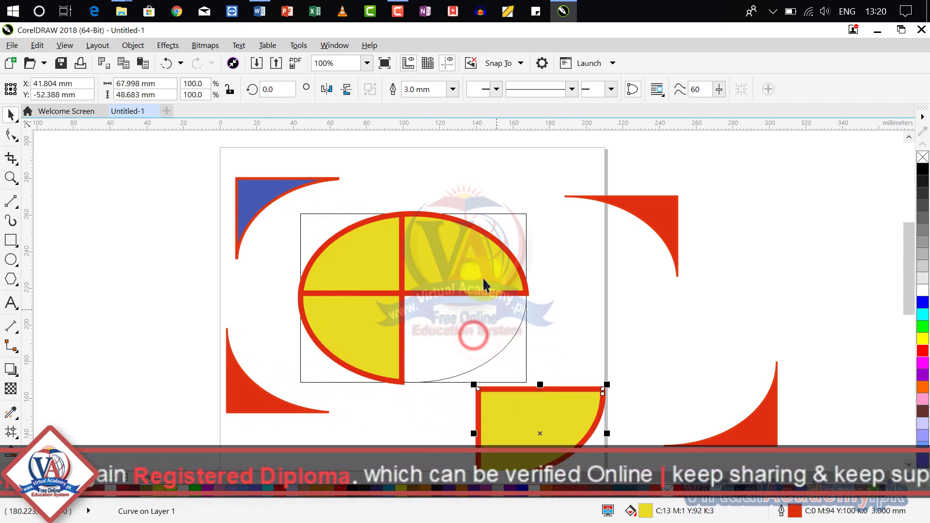
pyautogui.click(463, 255)
pyautogui.moveTo(463, 255); pyautogui.dragTo(493, 173)
pyautogui.moveTo(364, 251); pyautogui.dragTo(286, 207)
pyautogui.click(395, 346)
pyautogui.moveTo(353, 336); pyautogui.dragTo(385, 437)
pyautogui.click(623, 328)
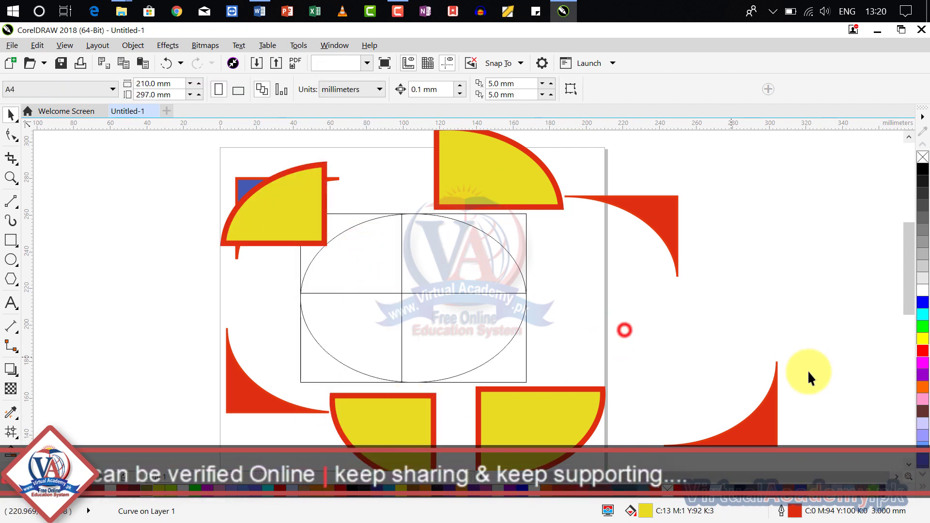
# Step: Delete the original horizontal line, vertical line, ellipse and rectangle, keeping only the filled pieces
pyautogui.click(459, 293)
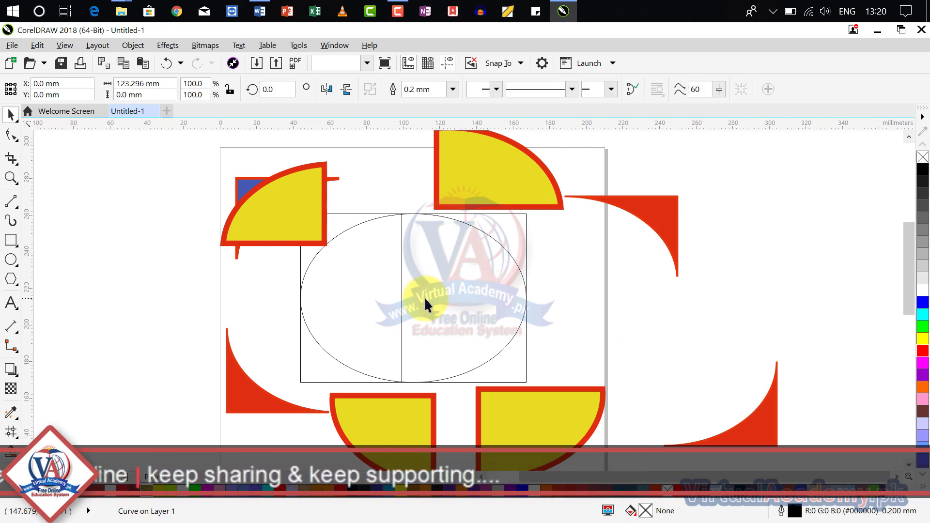
pyautogui.press('Delete')
pyautogui.click(402, 312)
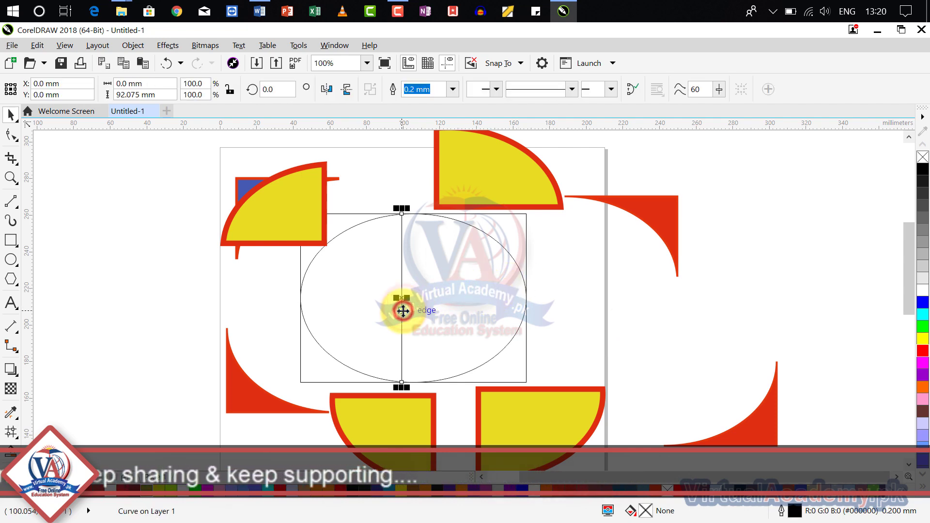
pyautogui.press('Delete')
pyautogui.click(504, 251)
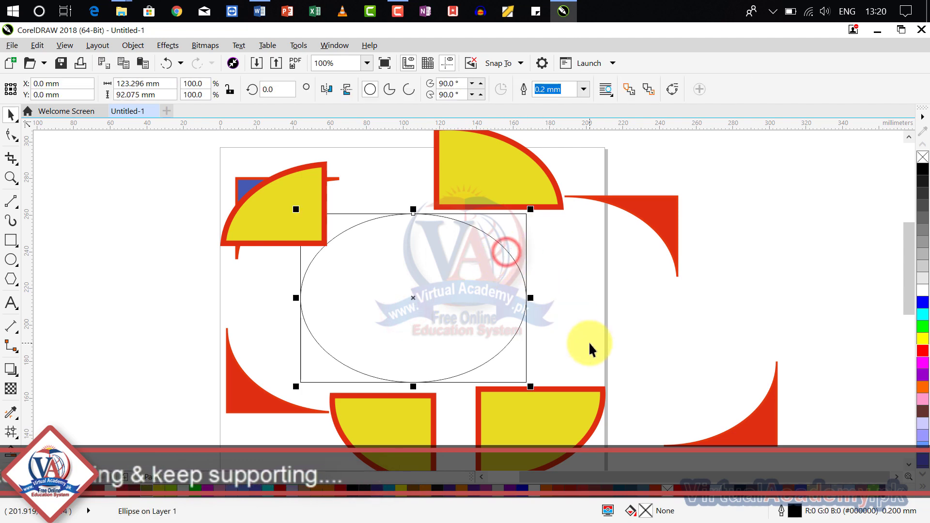
pyautogui.press('Delete')
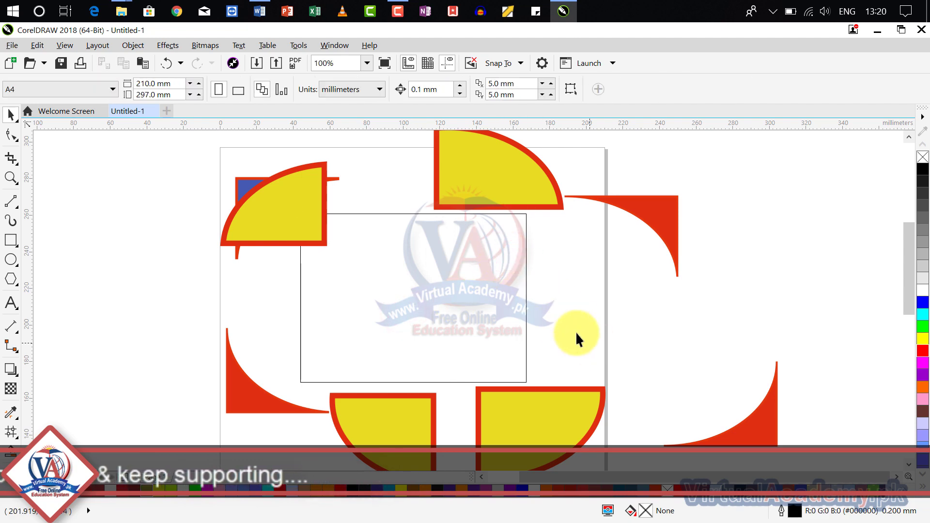
pyautogui.click(525, 298)
pyautogui.press('Delete')
# Step: Move the upper-right yellow quarter piece up above the page
pyautogui.scroll(-2, 587, 339)
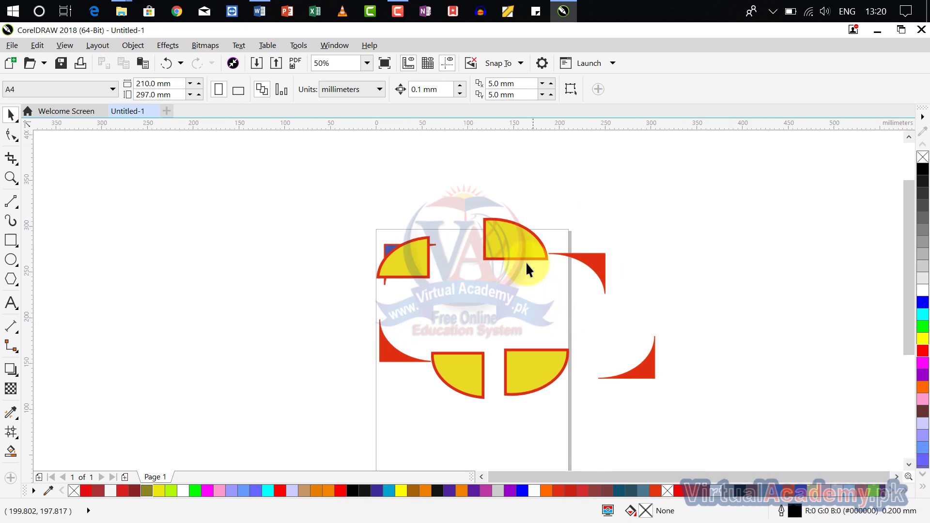
pyautogui.click(519, 245)
pyautogui.moveTo(514, 243); pyautogui.dragTo(503, 197)
pyautogui.click(556, 314)
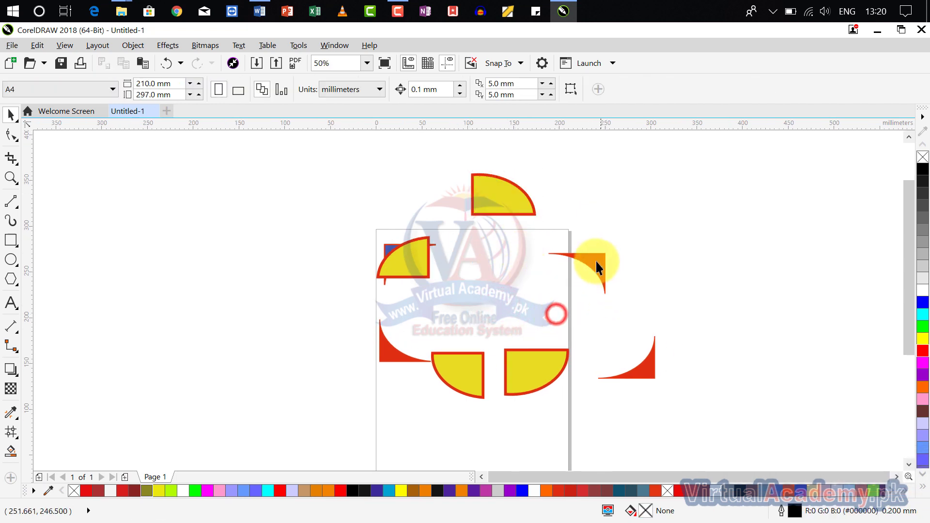
# Step: Move the upper-right red corner piece onto the page, below the topmost yellow quarter
pyautogui.click(595, 260)
pyautogui.press('F10')
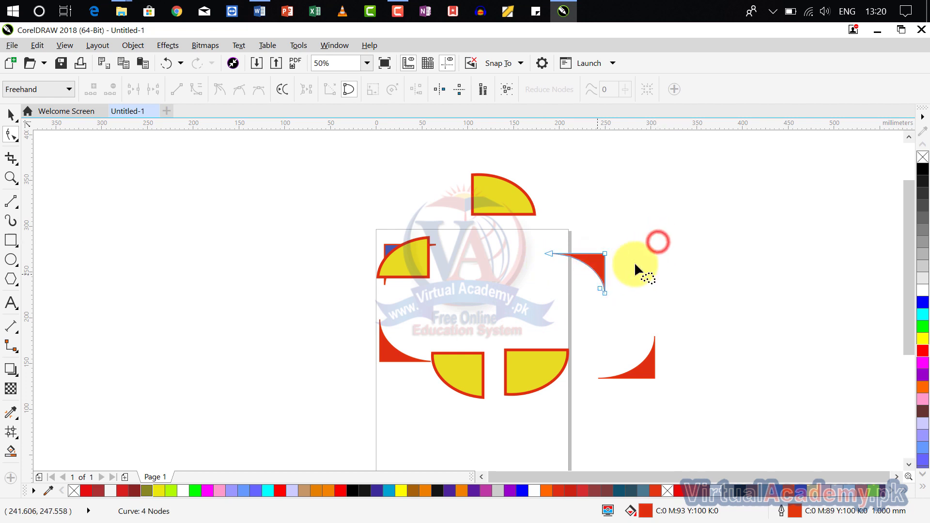
pyautogui.click(11, 114)
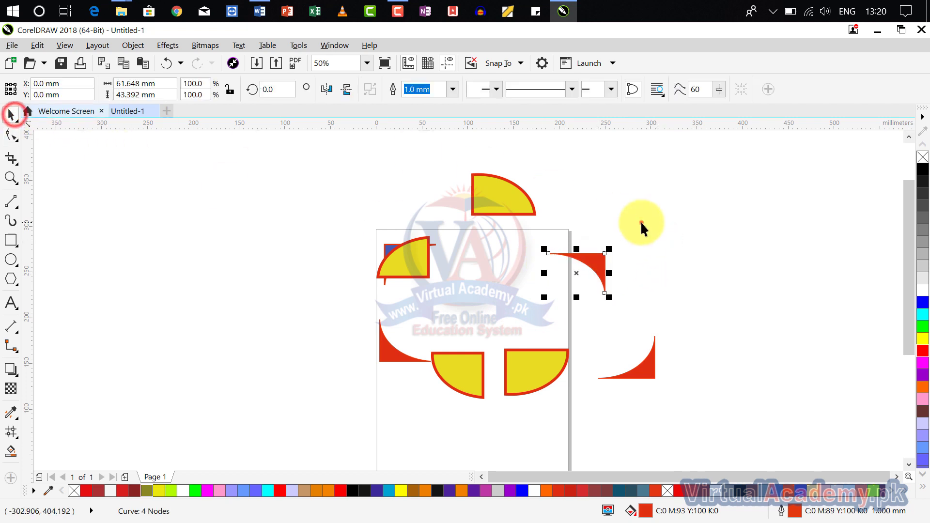
pyautogui.click(640, 221)
pyautogui.moveTo(595, 261); pyautogui.dragTo(520, 266)
pyautogui.click(608, 238)
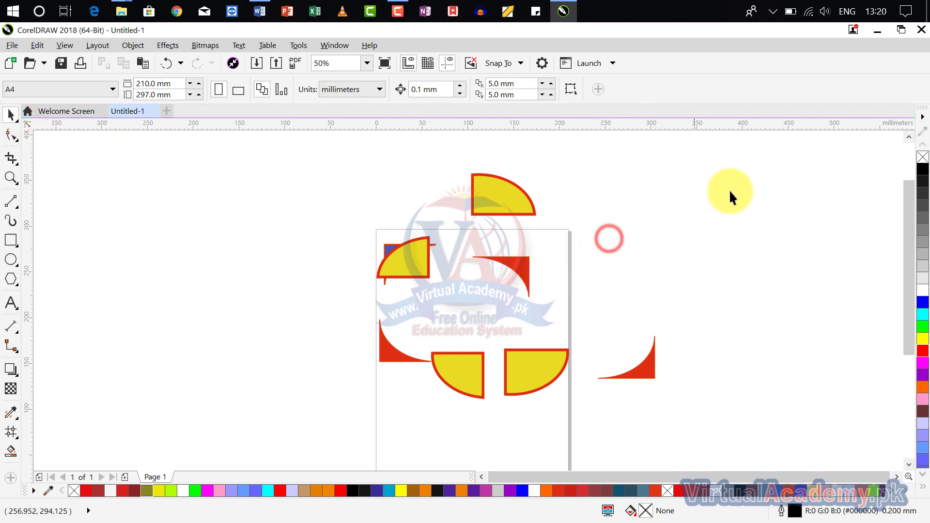
# Step: Delete all eight filled pieces from the drawing
pyautogui.moveTo(327, 426); pyautogui.dragTo(326, 428)
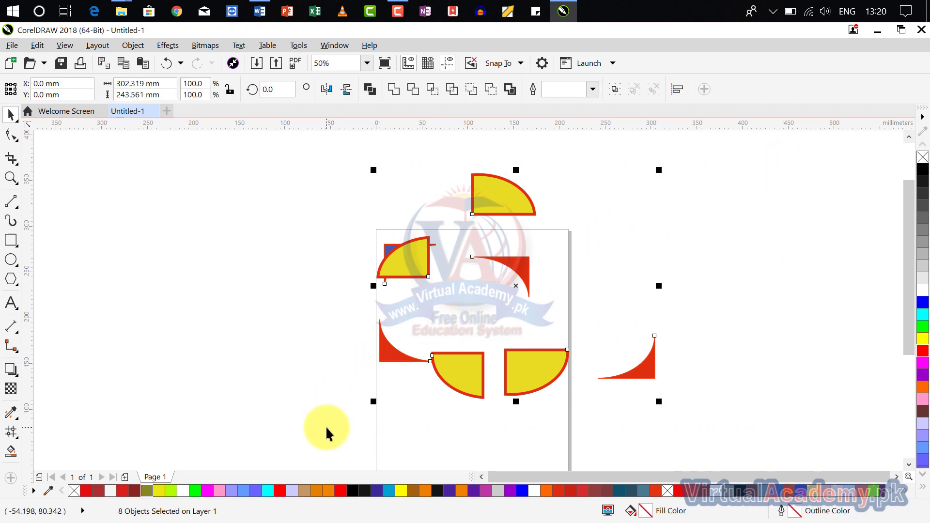
pyautogui.press('Delete')
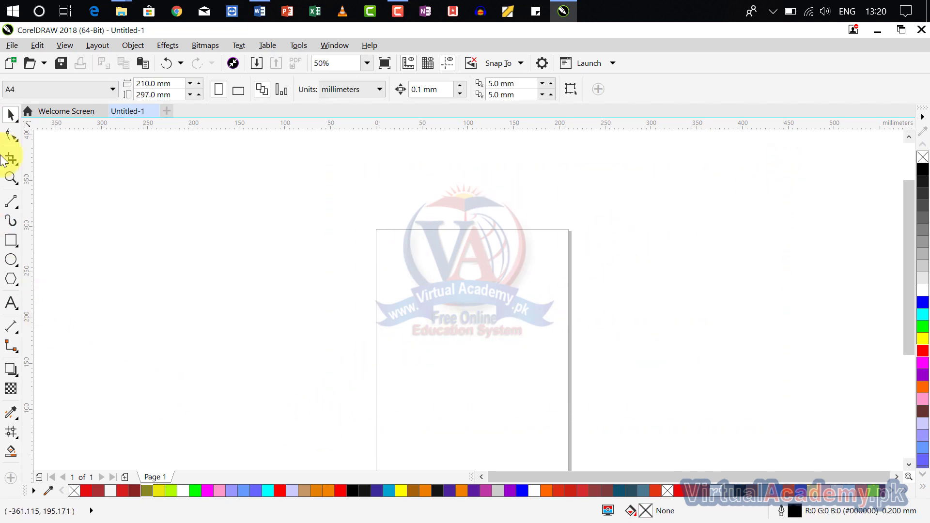